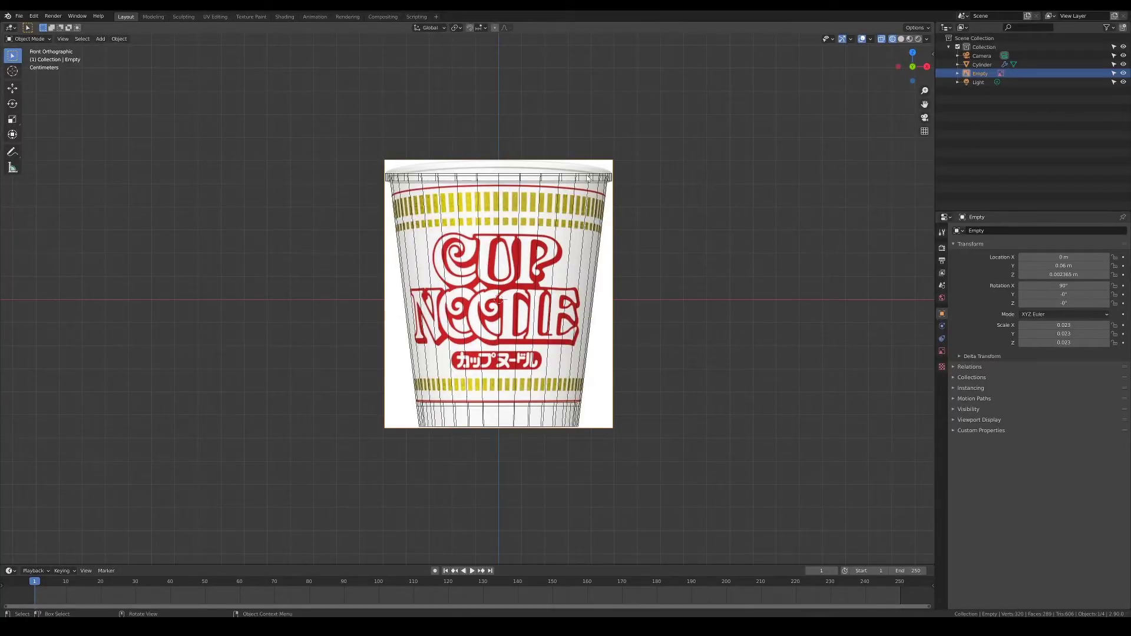
- Select the cup cylinder and show its Solidify wall thickness in Solid shading
{"action": "left_click_drag", "start_coordinate": [587, 176], "coordinate": [609, 188], "text": "shift"}
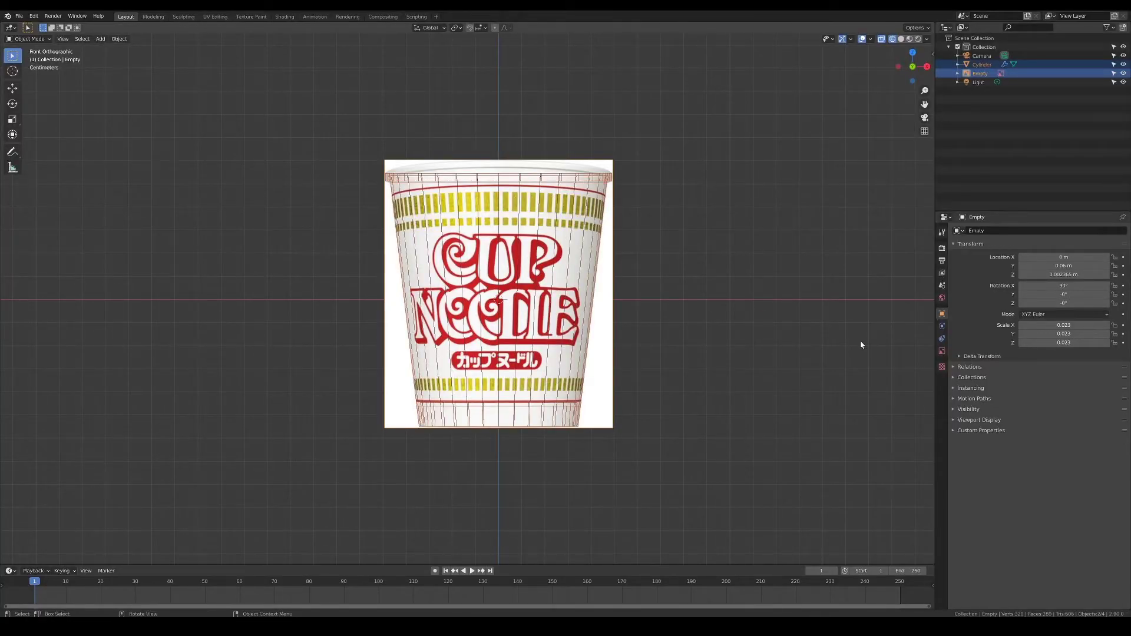
{"action": "middle_click_drag", "start_coordinate": [860, 344], "coordinate": [792, 320]}
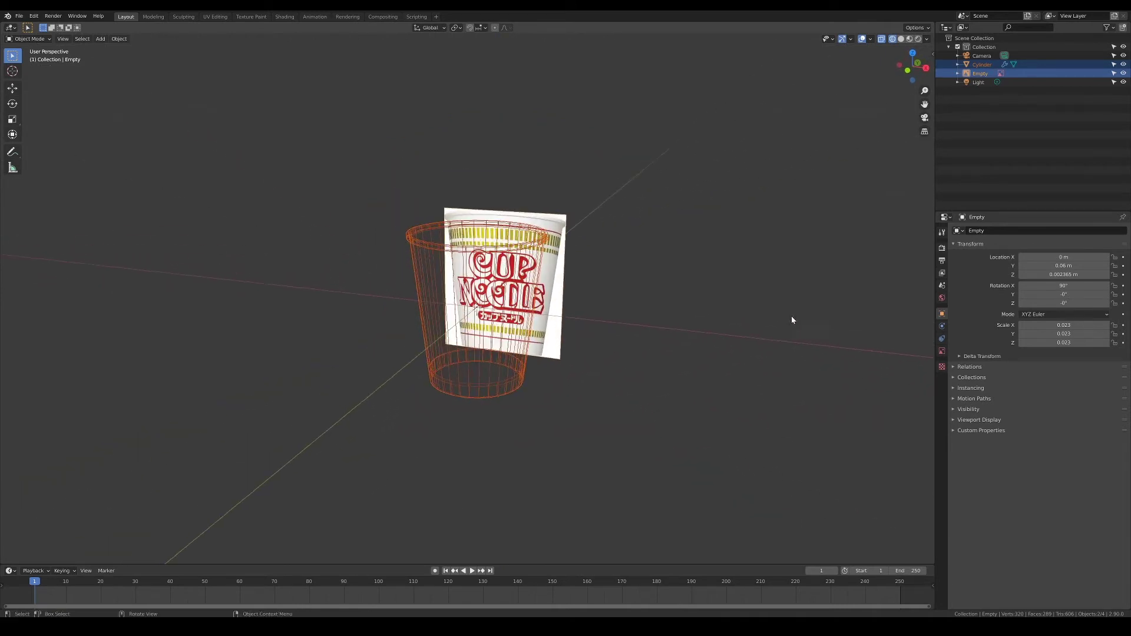
{"action": "left_click", "coordinate": [899, 39]}
{"action": "left_click", "coordinate": [553, 278]}
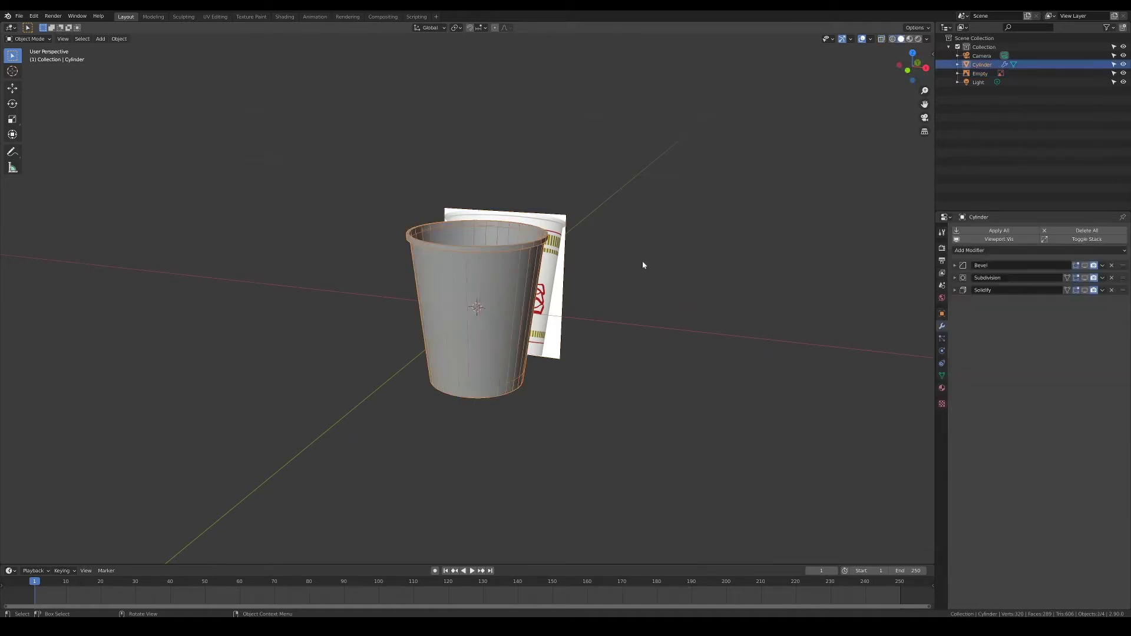
{"action": "scroll", "coordinate": [642, 267], "scroll_direction": "up", "scroll_amount": 2}
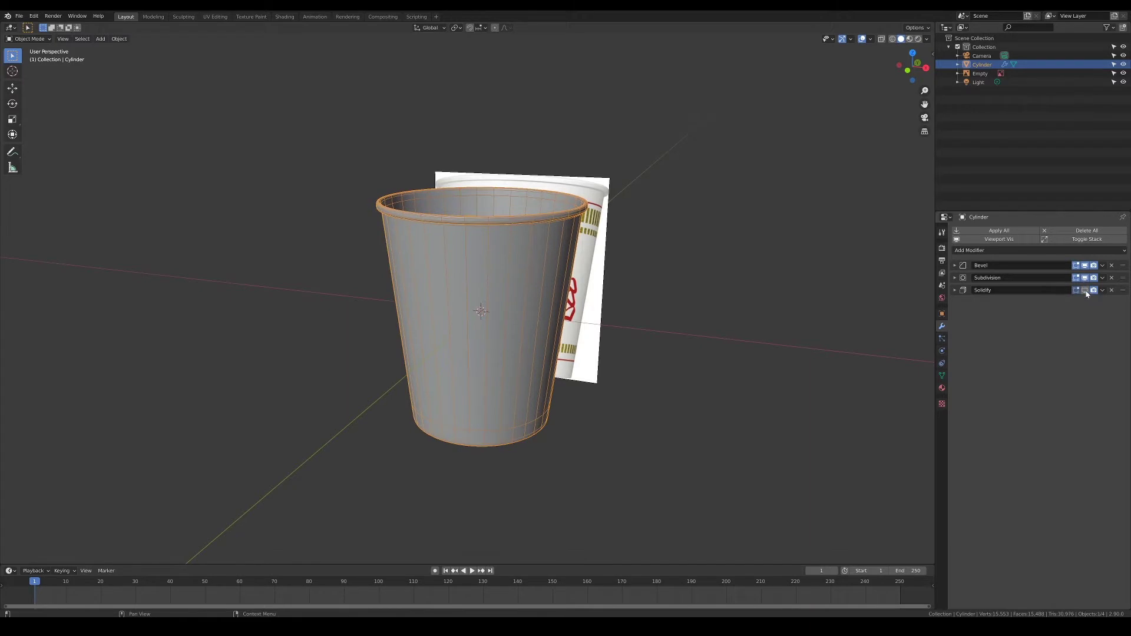
{"action": "left_click", "coordinate": [1085, 291]}
- Hide the wireframe overlay and preview the cup with its Cup Noodle label material
{"action": "left_click", "coordinate": [701, 222]}
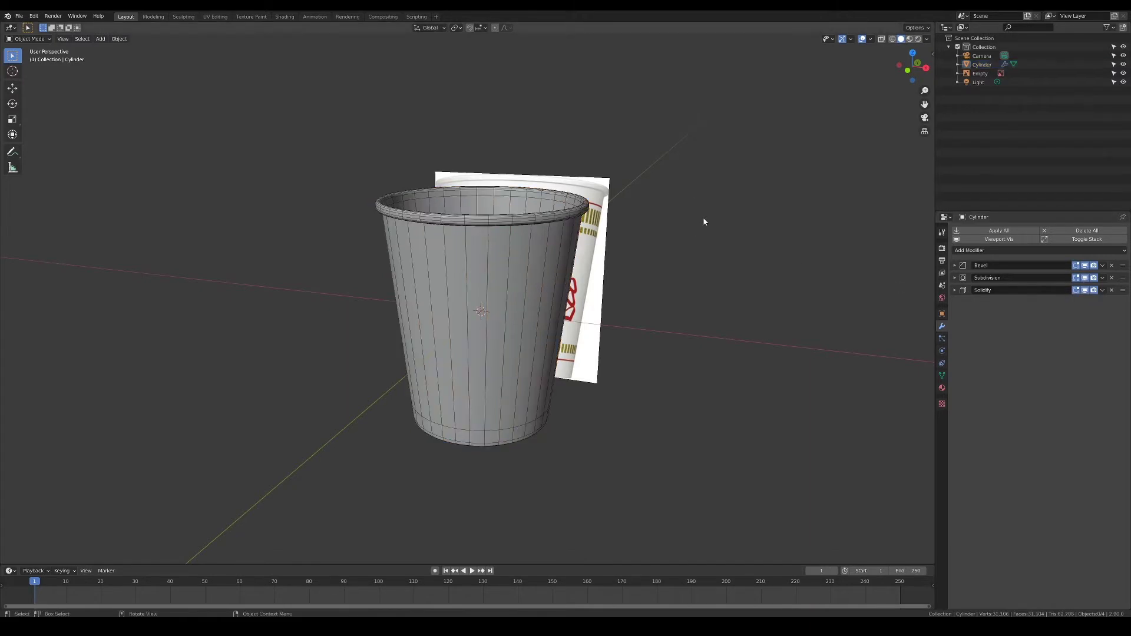
{"action": "left_click", "coordinate": [869, 39]}
{"action": "left_click", "coordinate": [819, 189]}
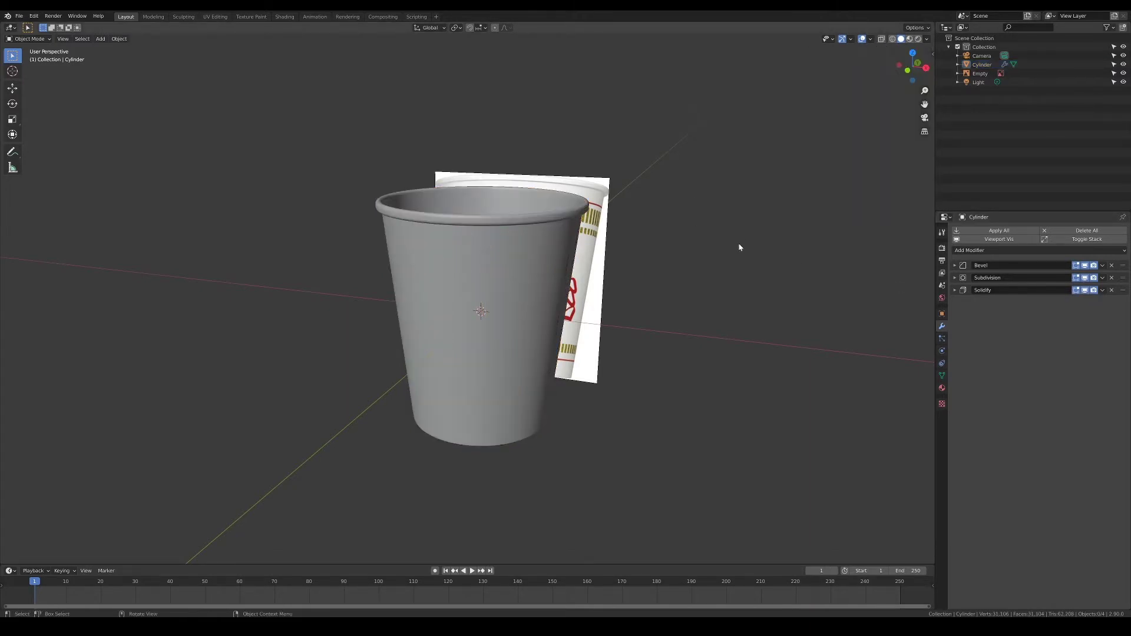
{"action": "middle_click_drag", "start_coordinate": [736, 252], "coordinate": [762, 301]}
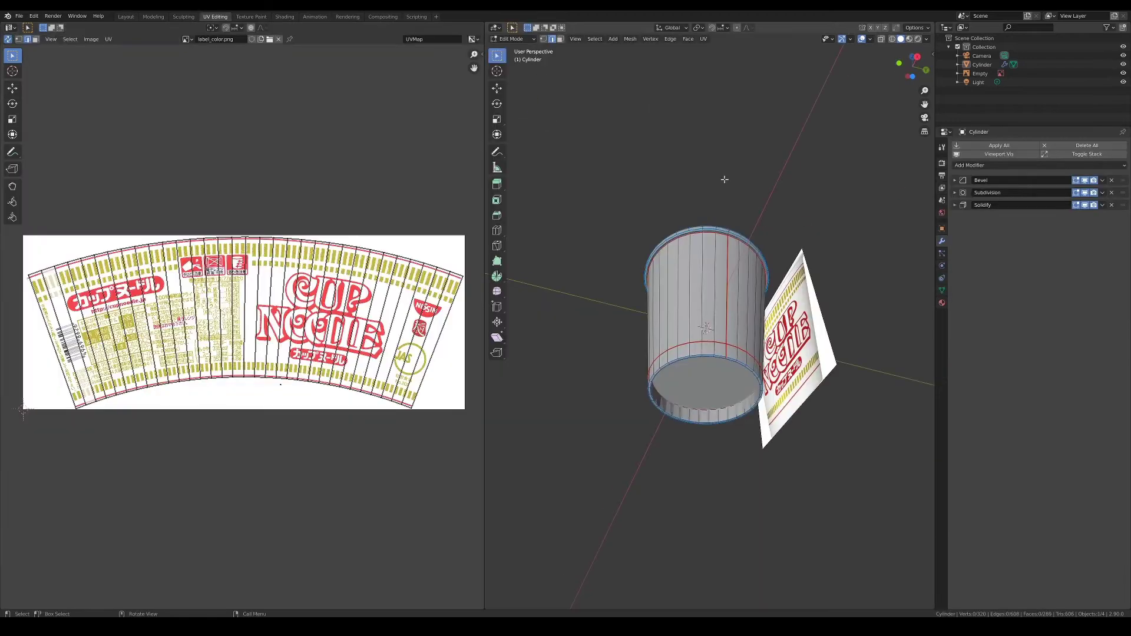
{"action": "middle_click_drag", "start_coordinate": [724, 179], "coordinate": [737, 216]}
{"action": "left_click", "coordinate": [910, 39]}
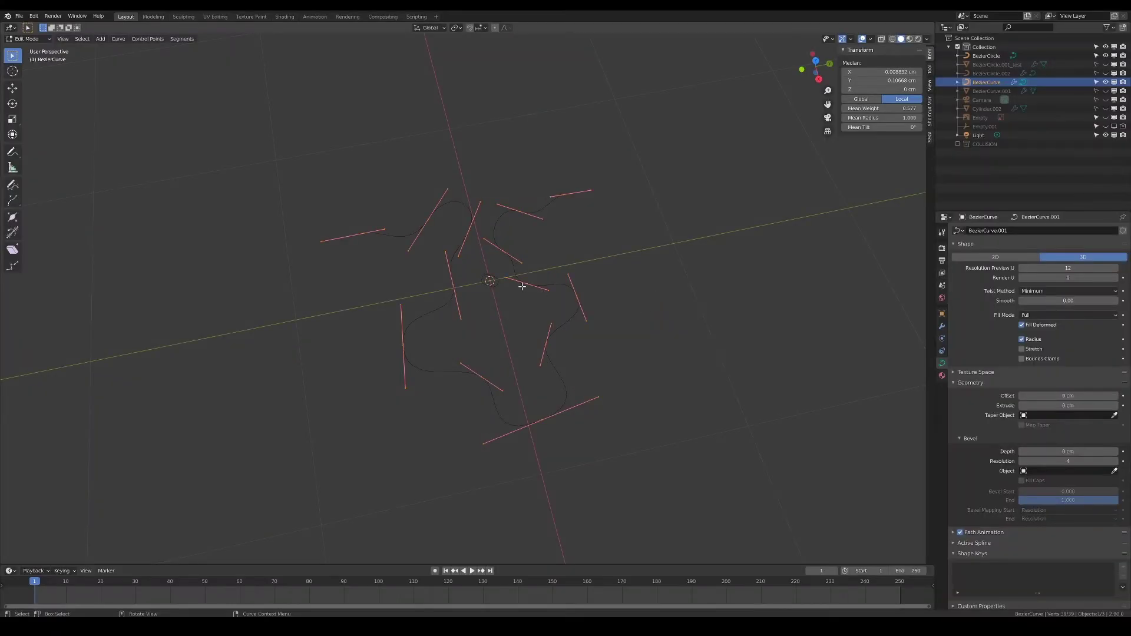
- Set the noodle curve's Bevel Object to BezierCircle for a round tube profile
{"action": "key", "text": "Tab"}
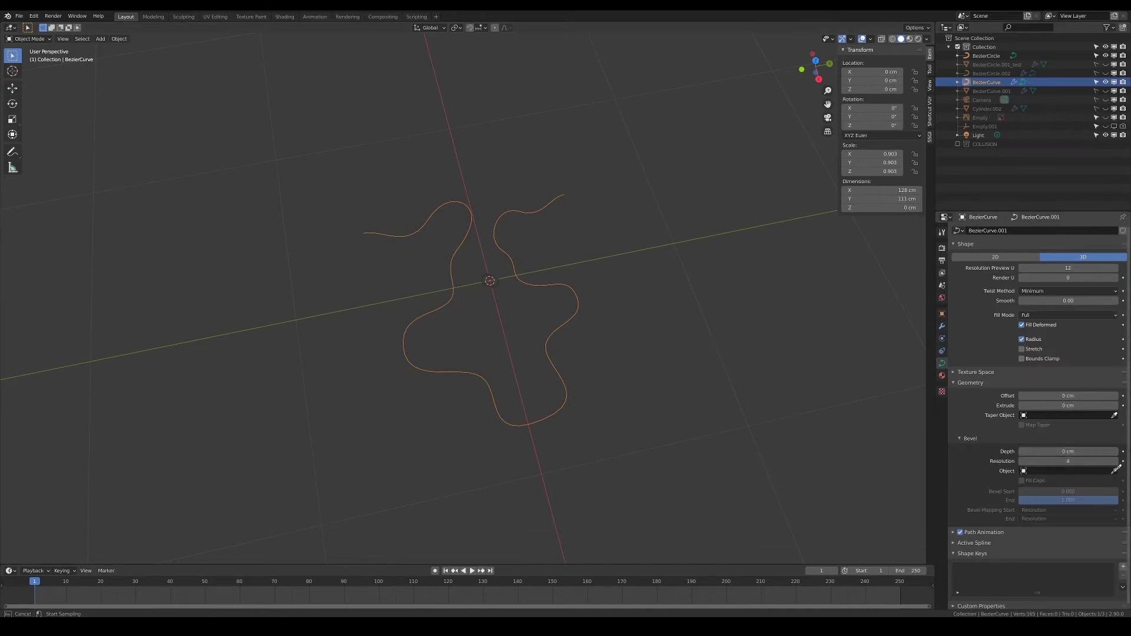
{"action": "left_click", "coordinate": [493, 271]}
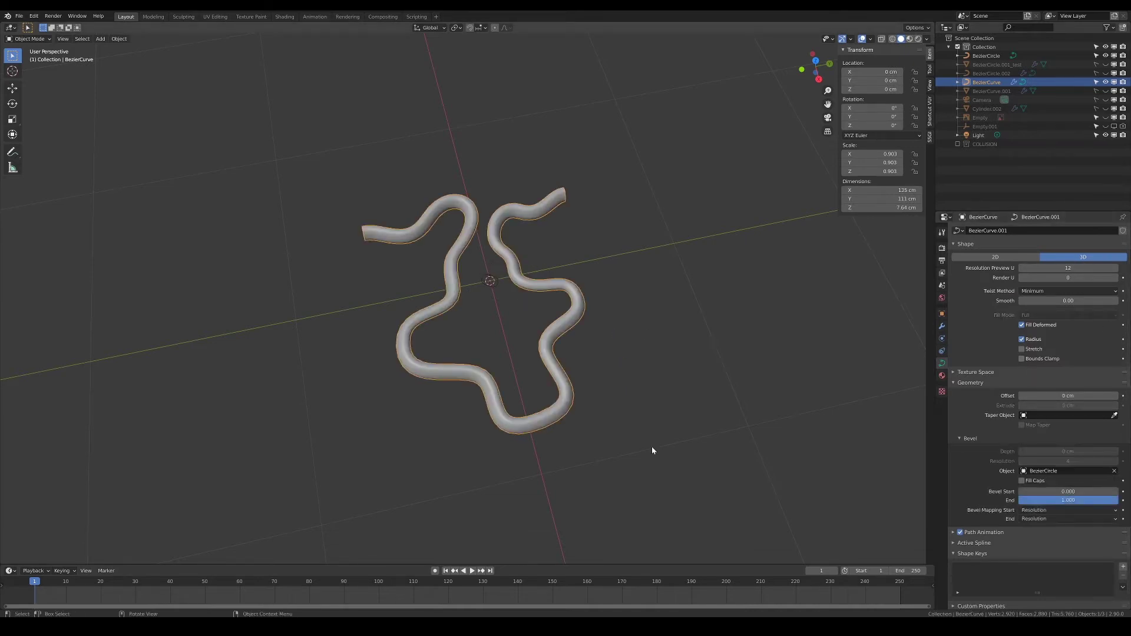
{"action": "mouse_move", "coordinate": [656, 462]}
{"action": "middle_mouse_down"}
{"action": "mouse_move", "coordinate": [692, 416]}
{"action": "mouse_move", "coordinate": [607, 444]}
{"action": "mouse_move", "coordinate": [651, 454]}
{"action": "mouse_move", "coordinate": [638, 471]}
{"action": "middle_mouse_up"}
- Move one endpoint of the noodle curve to a new position
{"action": "key", "text": "Tab"}
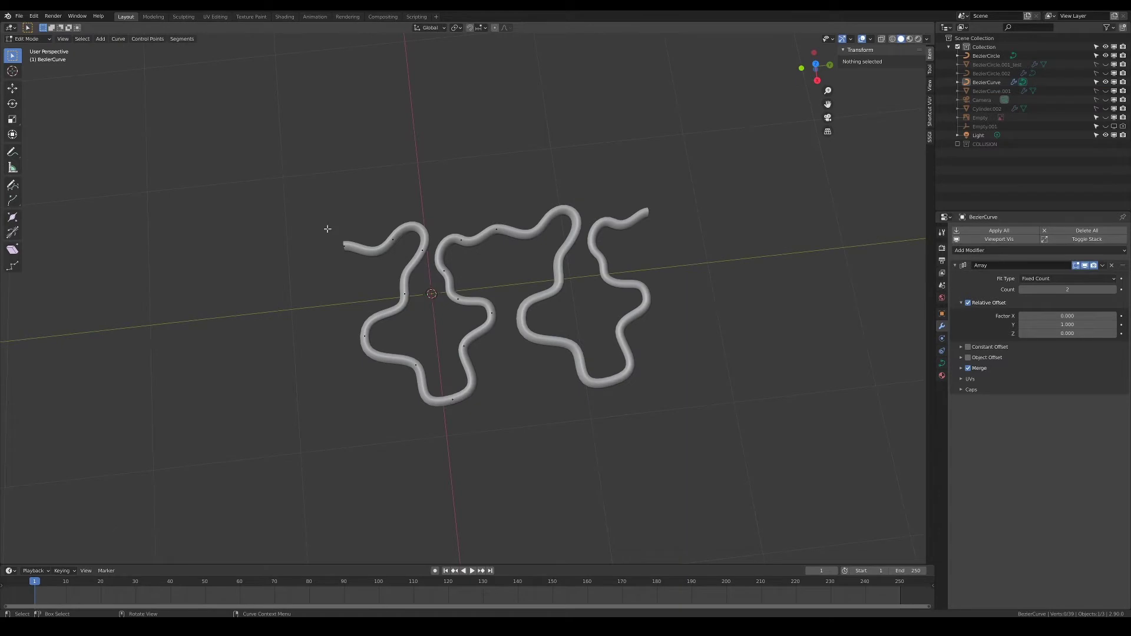
{"action": "left_click", "coordinate": [346, 244]}
{"action": "key", "text": "g"}
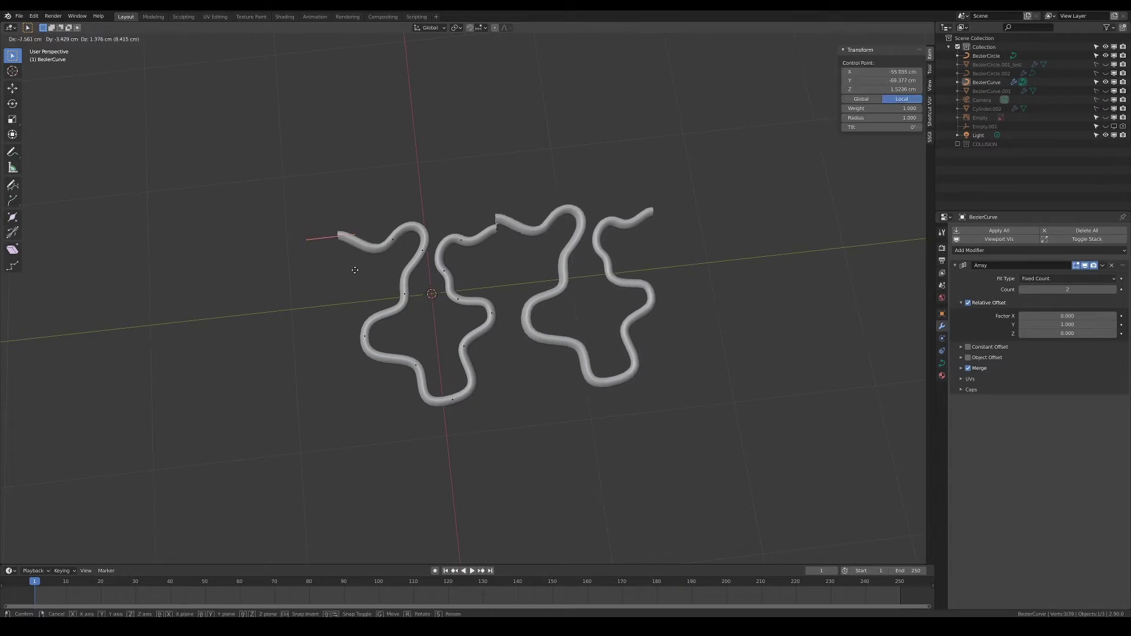
{"action": "left_click", "coordinate": [359, 277]}
{"action": "key", "text": "Tab"}
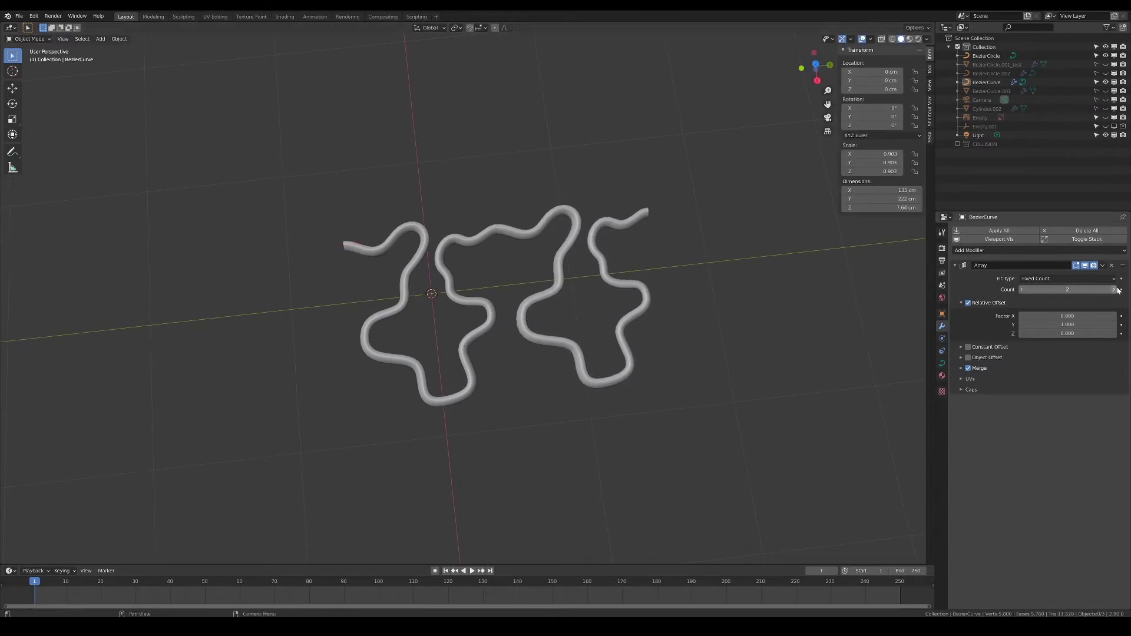
- Raise the Array modifier count to 4 noodle copies
{"action": "left_click", "coordinate": [1117, 289]}
{"action": "left_click", "coordinate": [1118, 290]}
{"action": "scroll", "coordinate": [631, 348], "scroll_direction": "down", "scroll_amount": 3}
{"action": "middle_click_drag", "start_coordinate": [631, 348], "coordinate": [652, 336]}
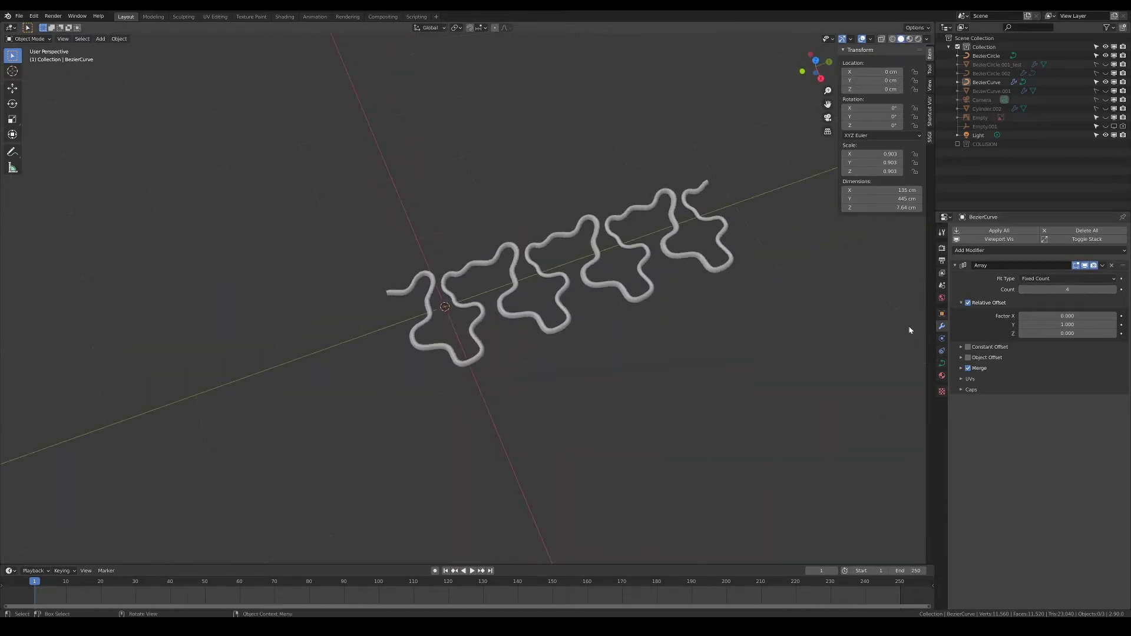
{"action": "middle_click_drag", "start_coordinate": [766, 365], "coordinate": [520, 325]}
- Duplicate the noodle curve in place and hide the backup BezierCurve.002
{"action": "left_click", "coordinate": [520, 326]}
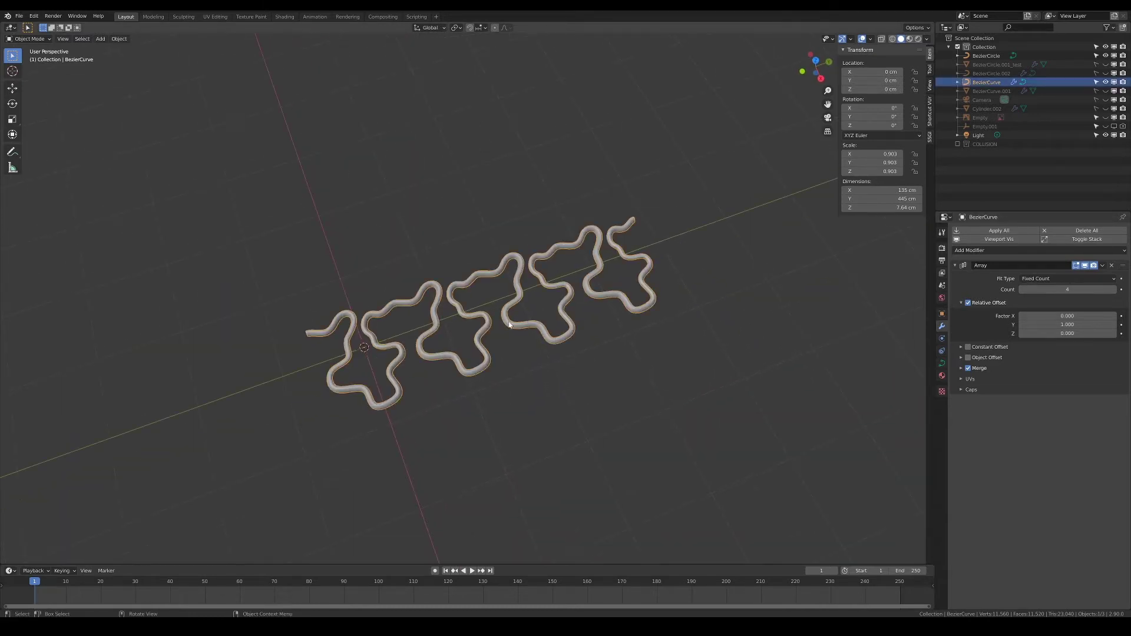
{"action": "key", "text": "shift+d"}
{"action": "key", "text": "Escape"}
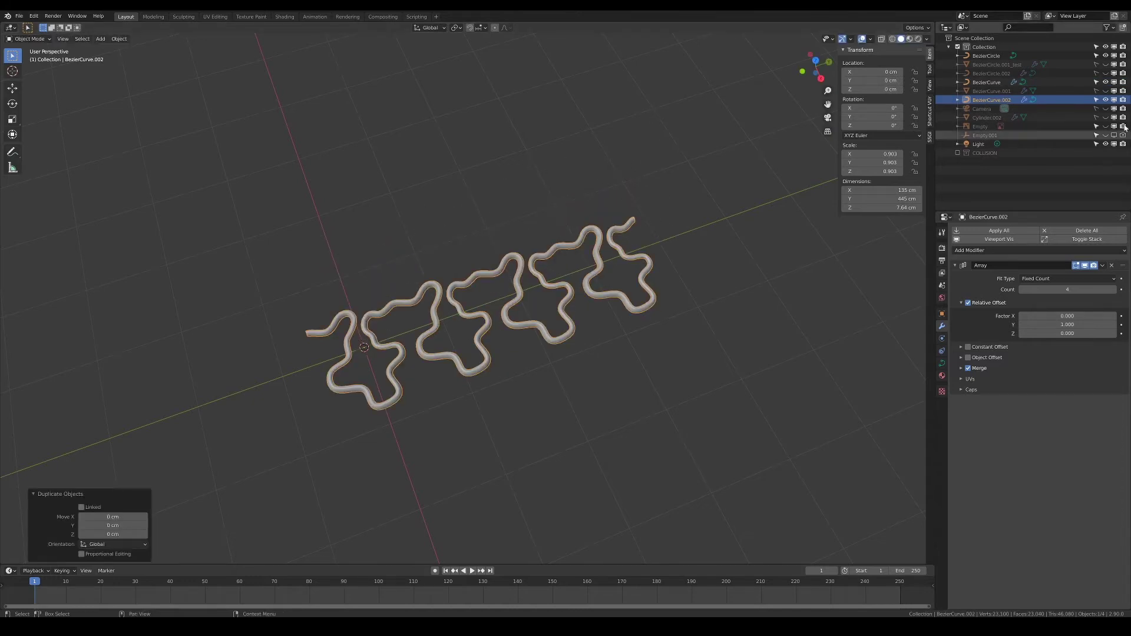
{"action": "left_click", "coordinate": [1105, 100]}
{"action": "left_click", "coordinate": [986, 82]}
- Convert the original BezierCurve noodle into a mesh with Mesh from Curve
{"action": "key", "text": "F3"}
{"action": "type", "text": "convert"}
{"action": "left_click", "coordinate": [648, 396]}
{"action": "key", "text": "Tab"}
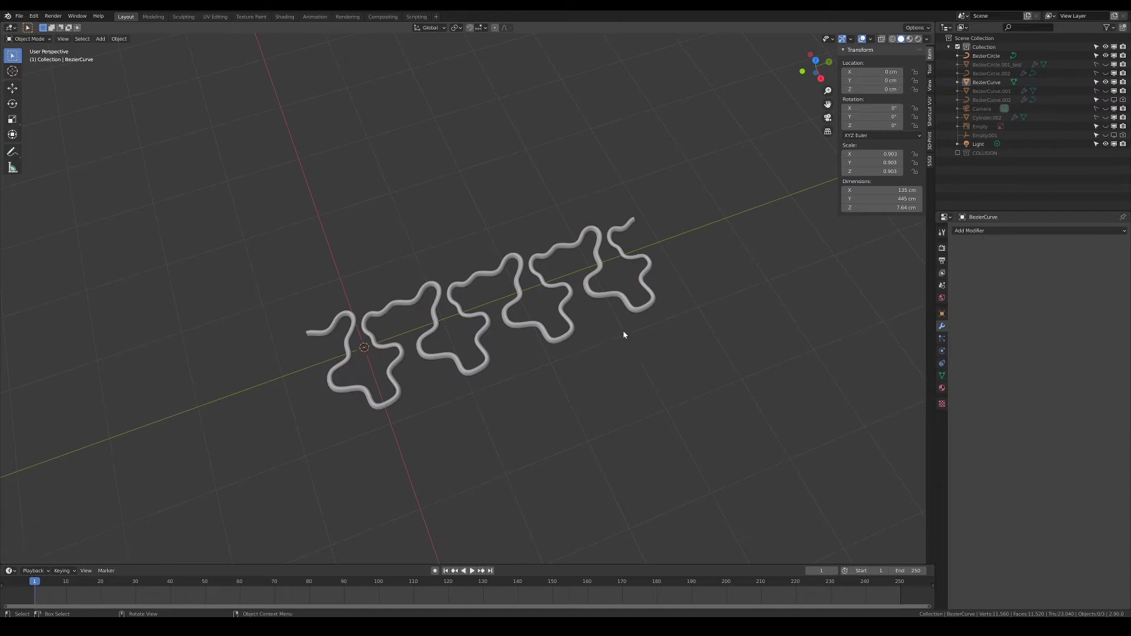
{"action": "key", "text": "Tab"}
{"action": "left_click", "coordinate": [598, 387]}
- Clear the cloth cache, bake the noodle chain simulation, and play its fall into the collider
{"action": "left_click", "coordinate": [472, 570]}
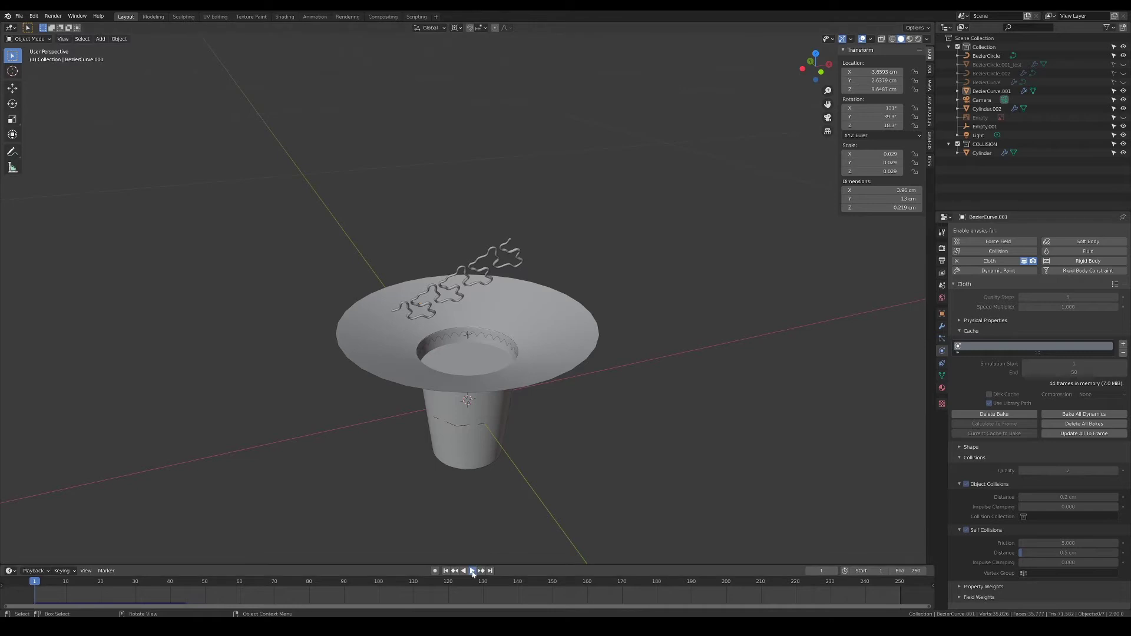
{"action": "left_click", "coordinate": [472, 571]}
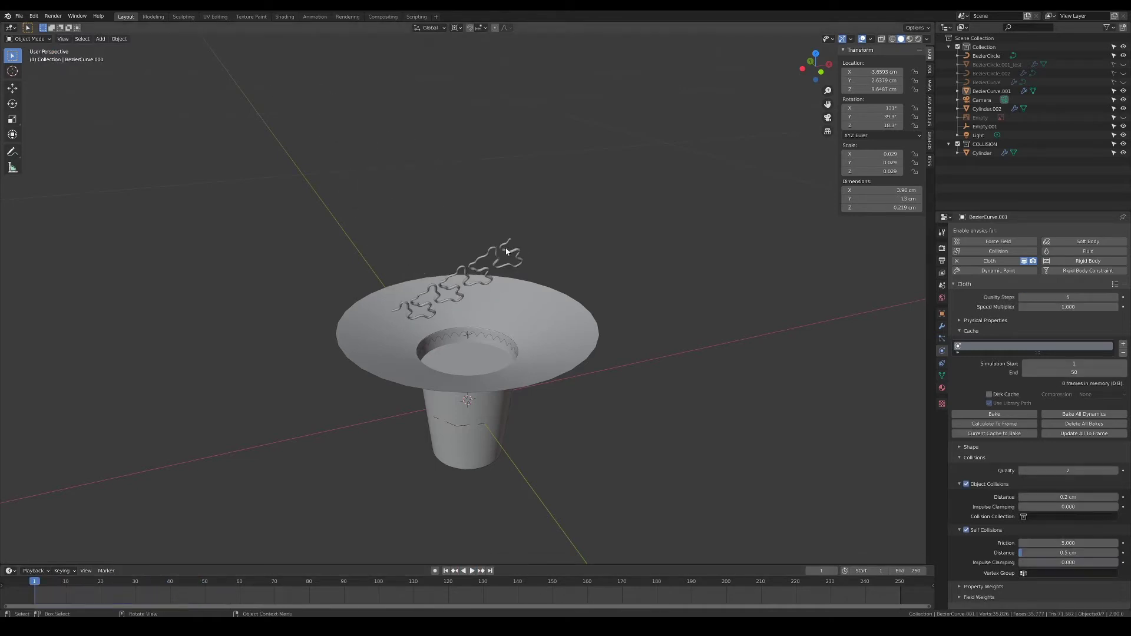
{"action": "left_click", "coordinate": [465, 277]}
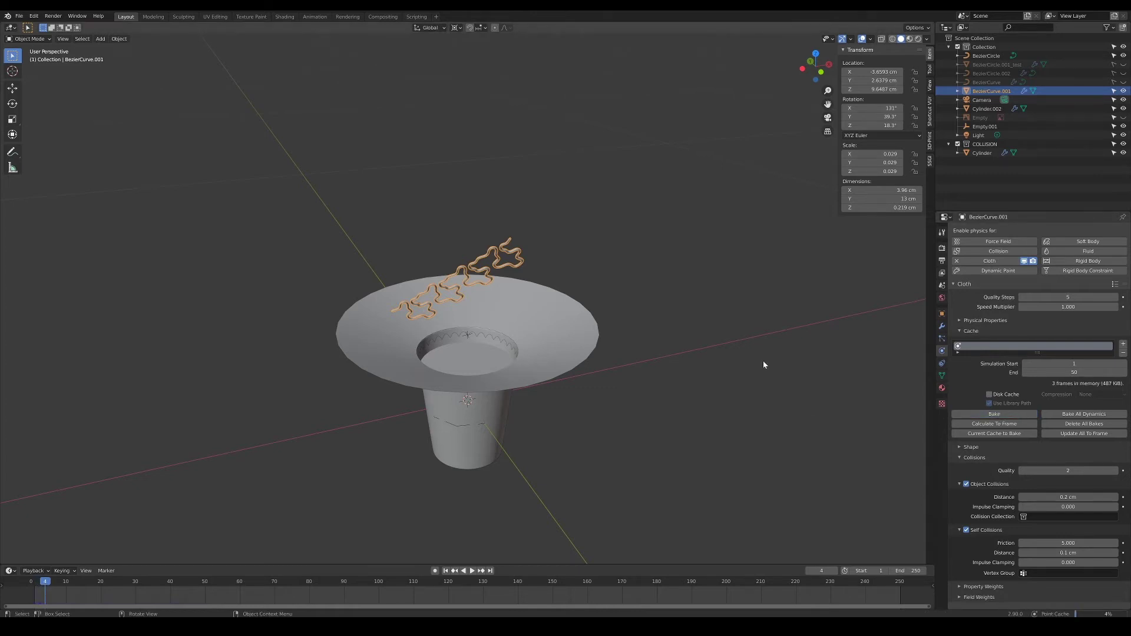
{"action": "left_click", "coordinate": [778, 430]}
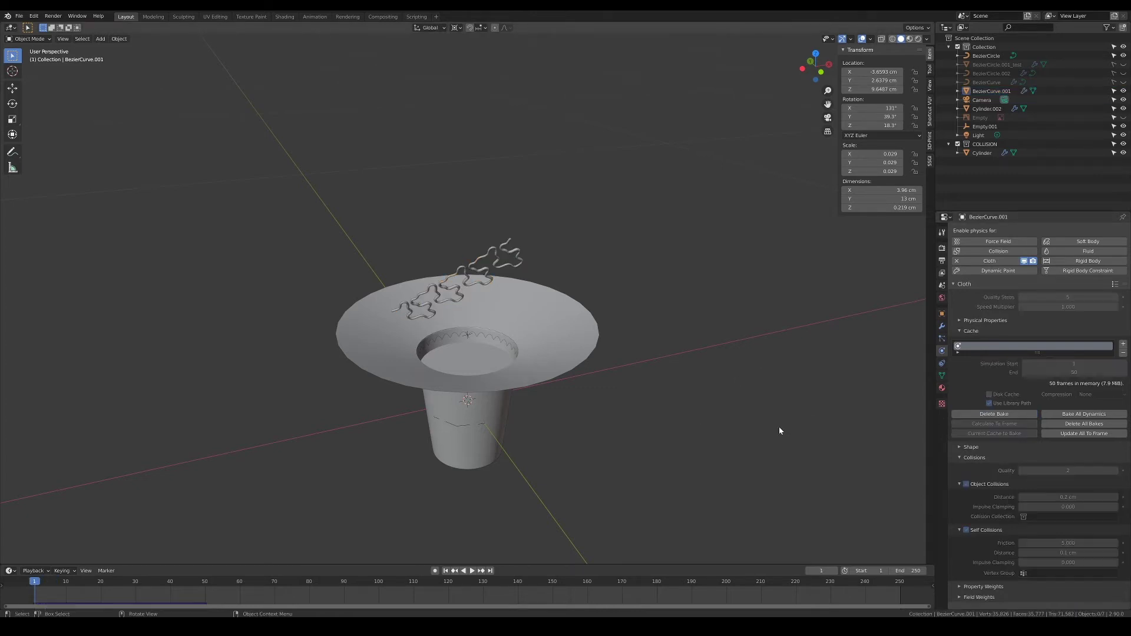
{"action": "left_click", "coordinate": [473, 570]}
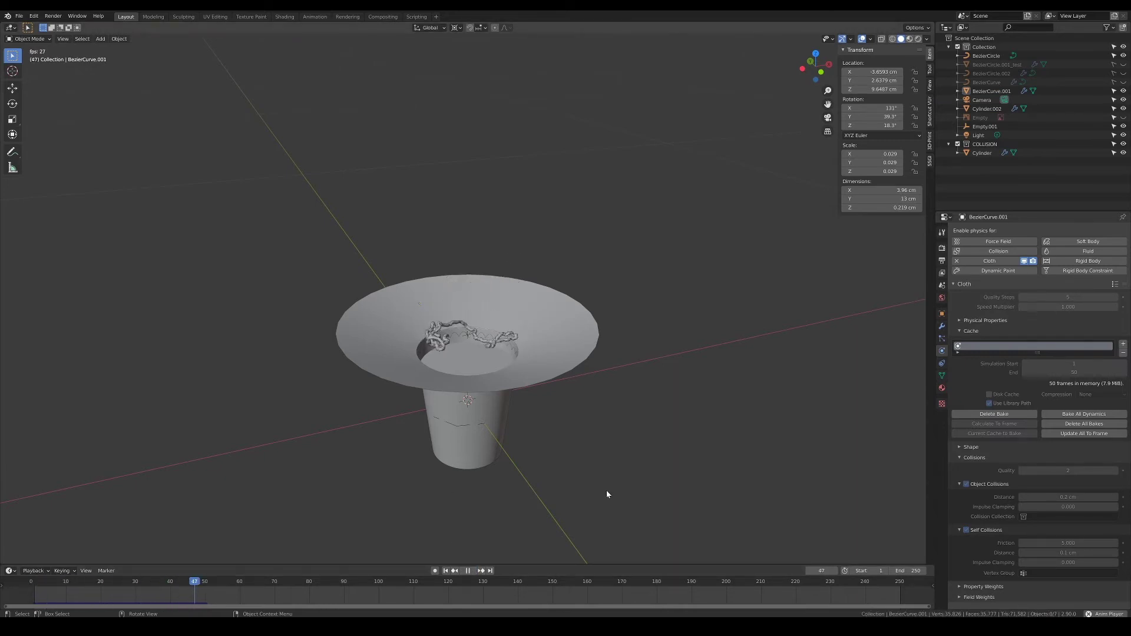
- Apply the Silk cloth preset to the noodle chain and enable Self Collisions
{"action": "left_click", "coordinate": [469, 570]}
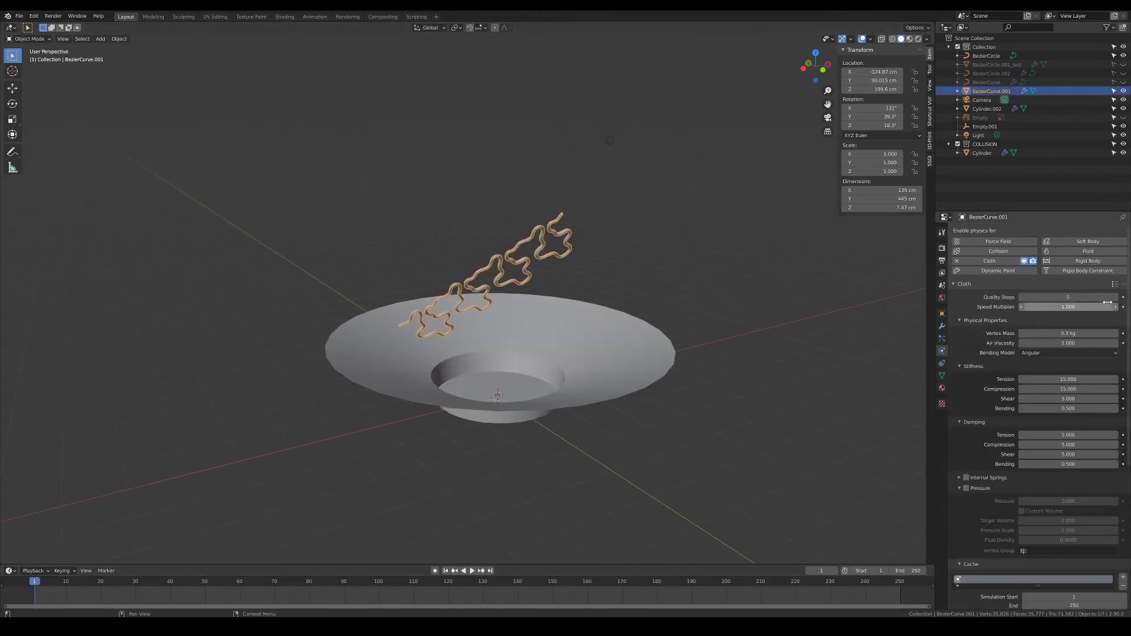
{"action": "left_click", "coordinate": [1114, 285]}
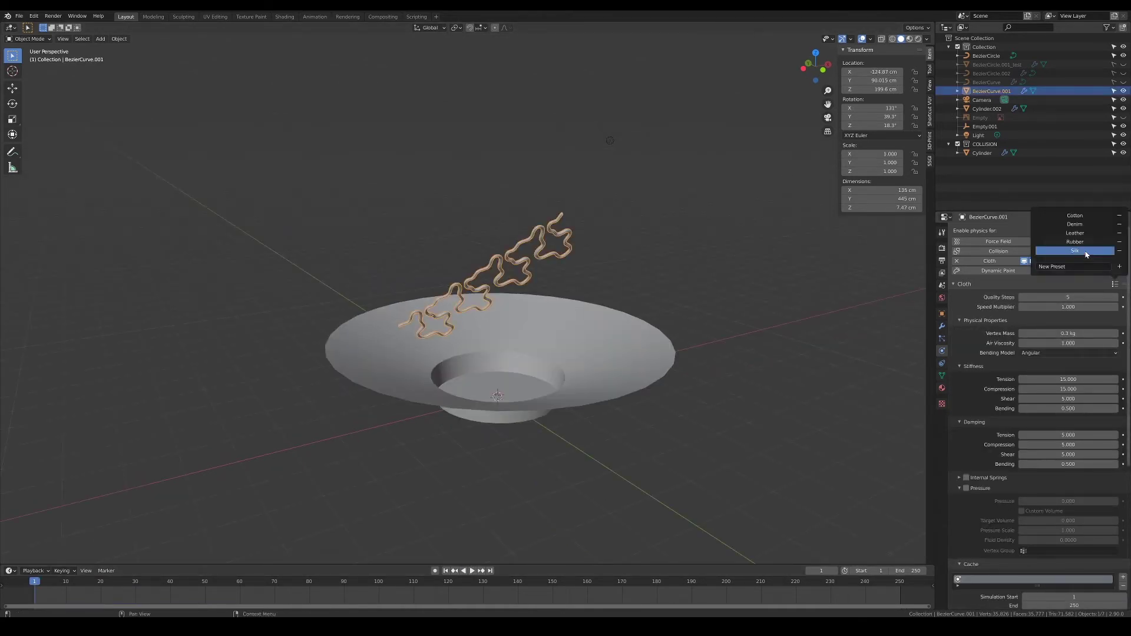
{"action": "left_click", "coordinate": [1086, 251]}
{"action": "scroll", "coordinate": [970, 520], "scroll_direction": "down", "scroll_amount": 3}
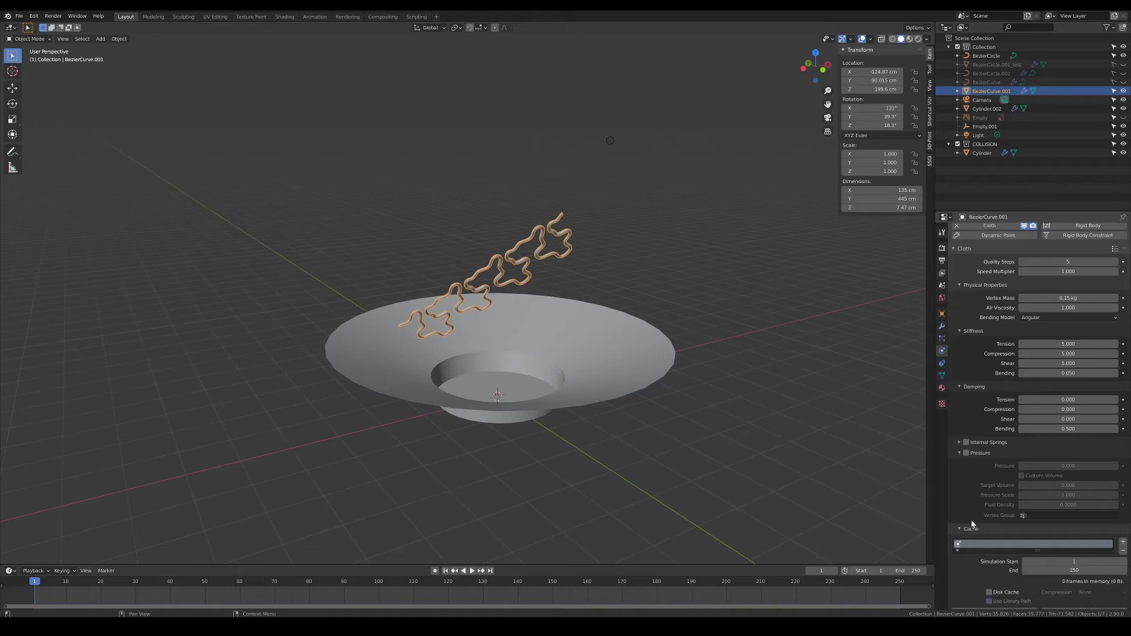
{"action": "scroll", "coordinate": [1023, 451], "scroll_direction": "down", "scroll_amount": 7}
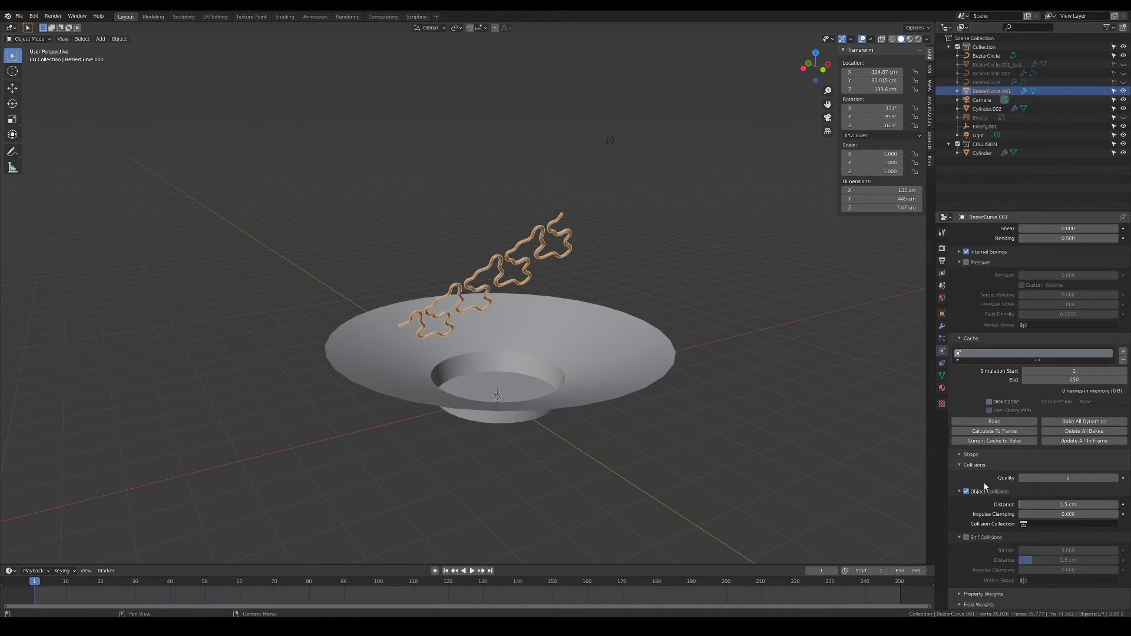
{"action": "left_click", "coordinate": [967, 537]}
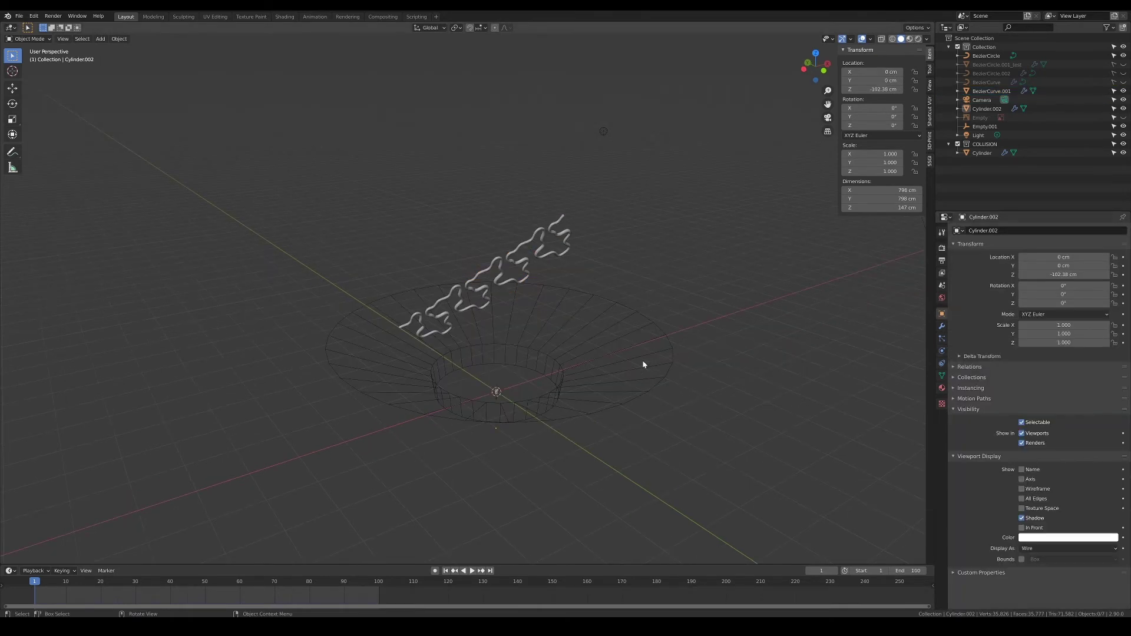
- Play the noodles falling into Cylinder.002, select linked strands with L, then return to Object Mode
{"action": "left_click", "coordinate": [652, 391]}
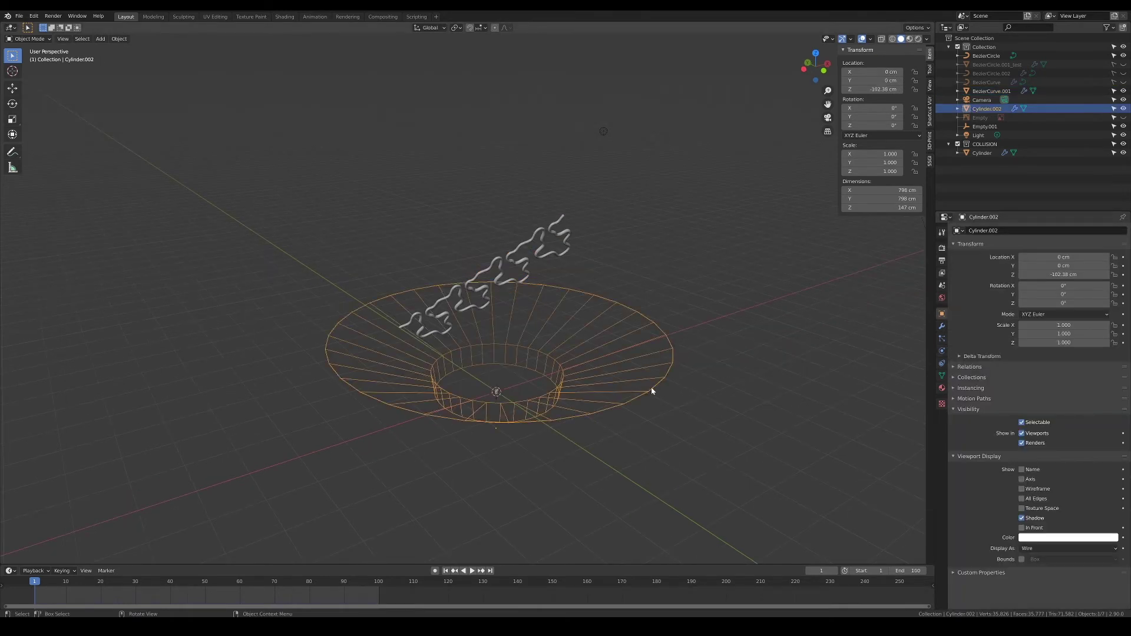
{"action": "left_click", "coordinate": [472, 571]}
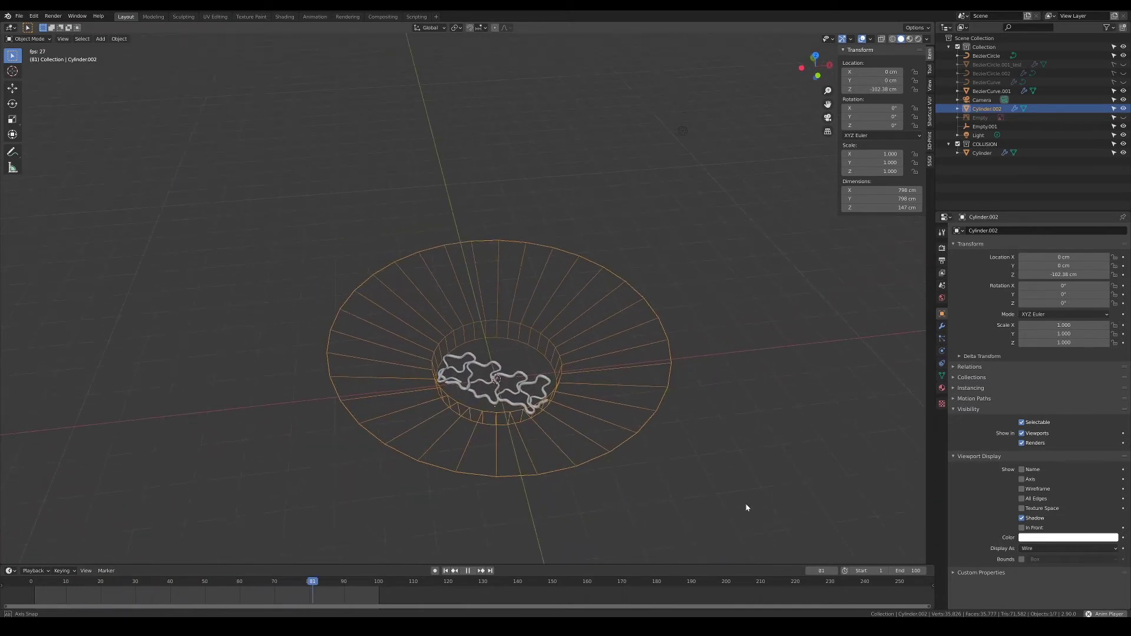
{"action": "middle_click_drag", "start_coordinate": [750, 489], "coordinate": [772, 503]}
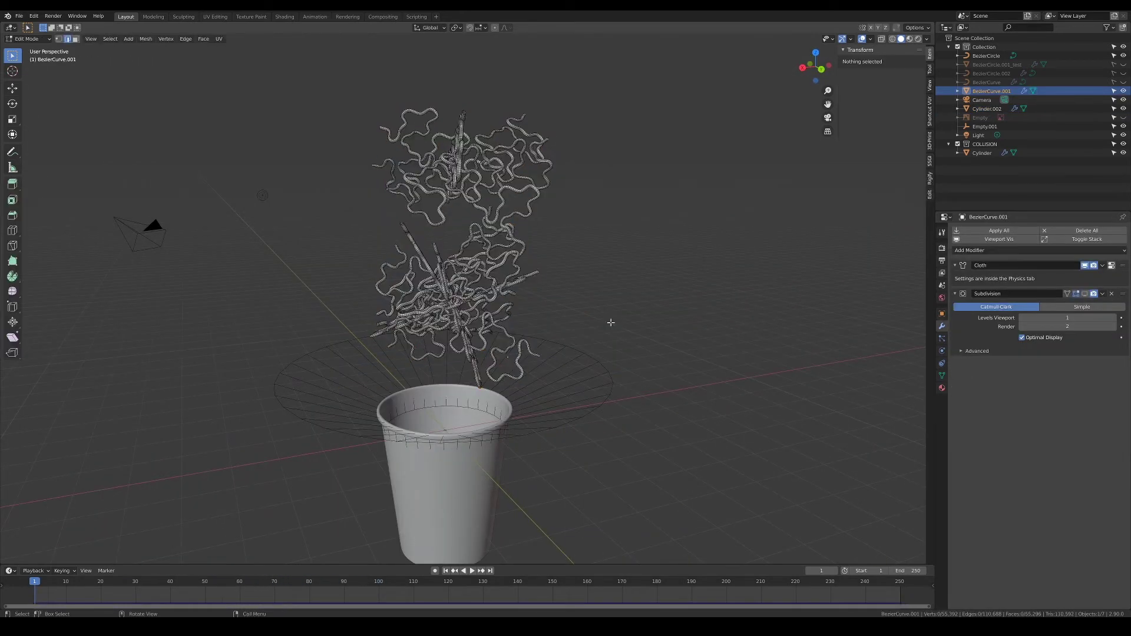
{"action": "middle_click_drag", "start_coordinate": [611, 322], "coordinate": [634, 359]}
{"action": "key", "text": "l"}
{"action": "mouse_move", "coordinate": [596, 283]}
{"action": "middle_mouse_down"}
{"action": "mouse_move", "coordinate": [651, 290]}
{"action": "mouse_move", "coordinate": [595, 288]}
{"action": "middle_mouse_up"}
{"action": "key", "text": "Tab"}
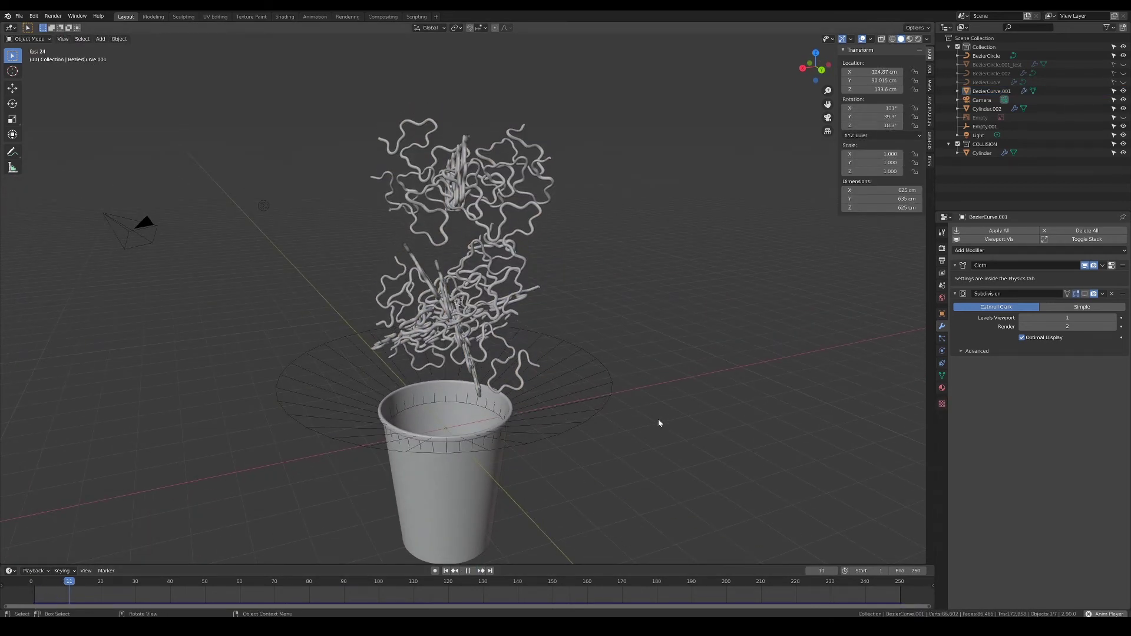
- Watch the noodles drop into the cup, then box-select all eight carrot pieces
{"action": "middle_click_drag", "start_coordinate": [666, 437], "coordinate": [672, 465]}
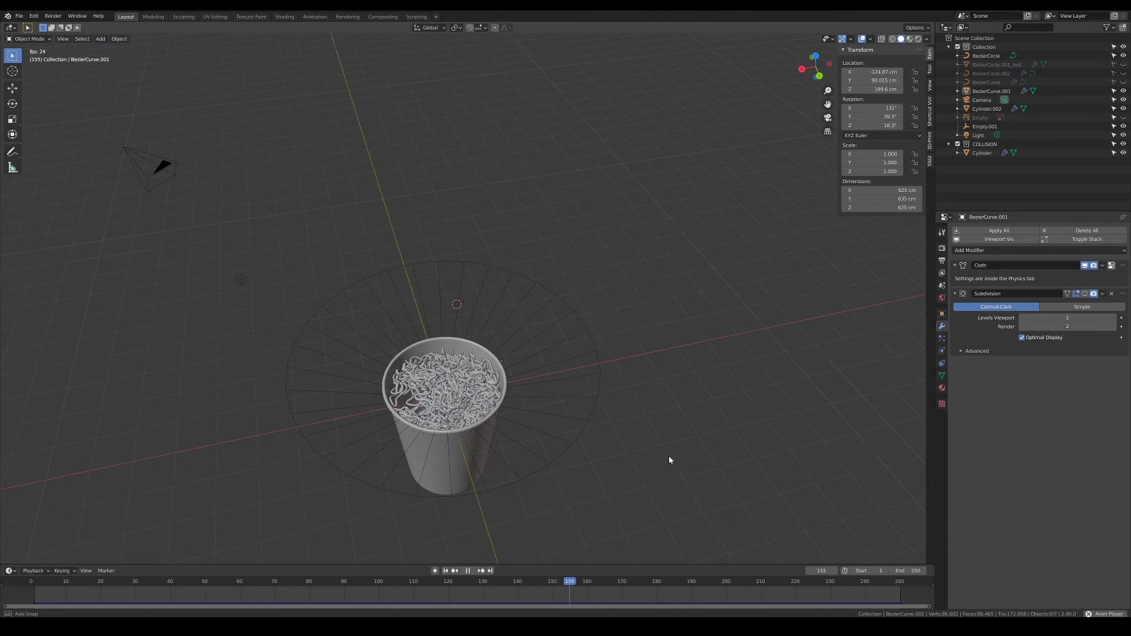
{"action": "middle_click_drag", "start_coordinate": [669, 454], "coordinate": [666, 442]}
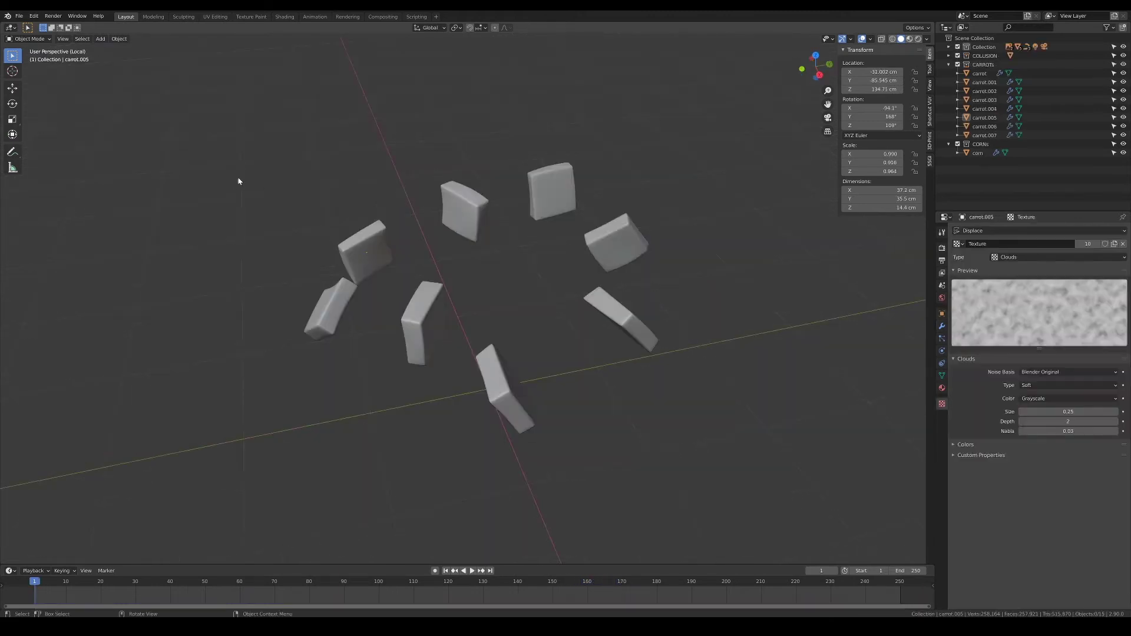
{"action": "left_click_drag", "start_coordinate": [273, 169], "coordinate": [710, 465]}
- Move the eight carrots into place and adjust their Clouds texture size
{"action": "key", "text": "g"}
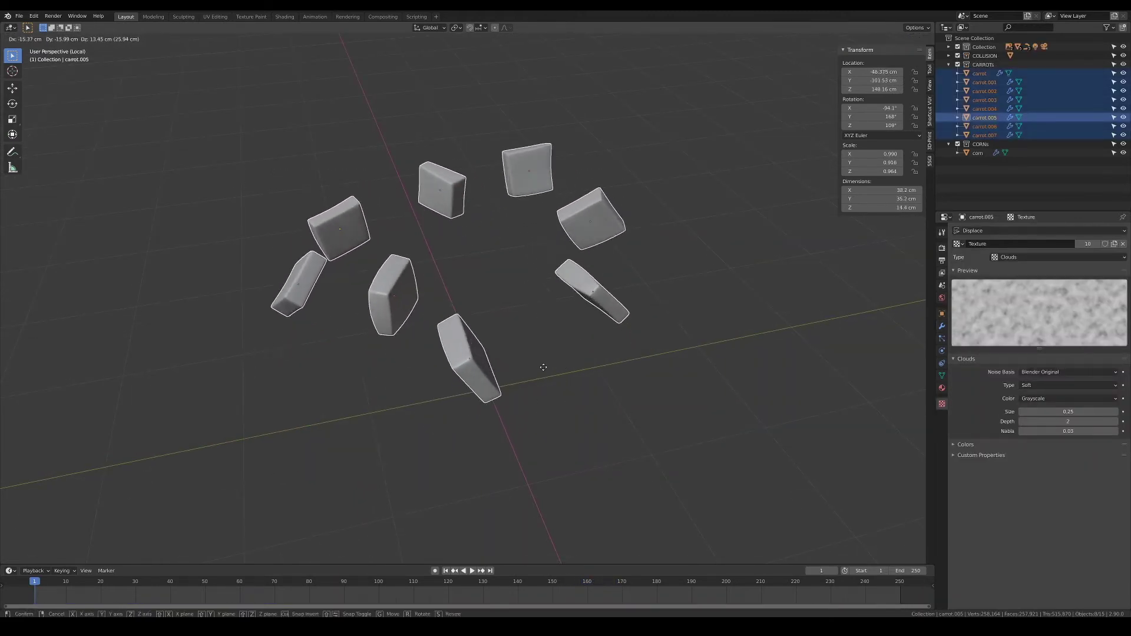
{"action": "left_click", "coordinate": [577, 389]}
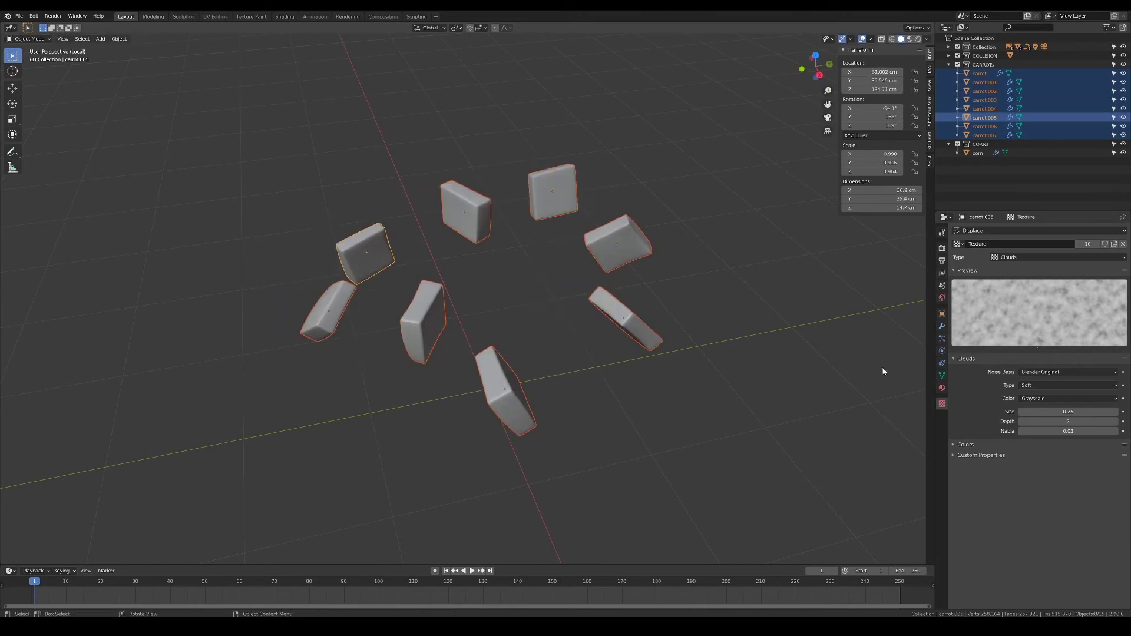
{"action": "left_click_drag", "start_coordinate": [1063, 411], "coordinate": [1098, 411]}
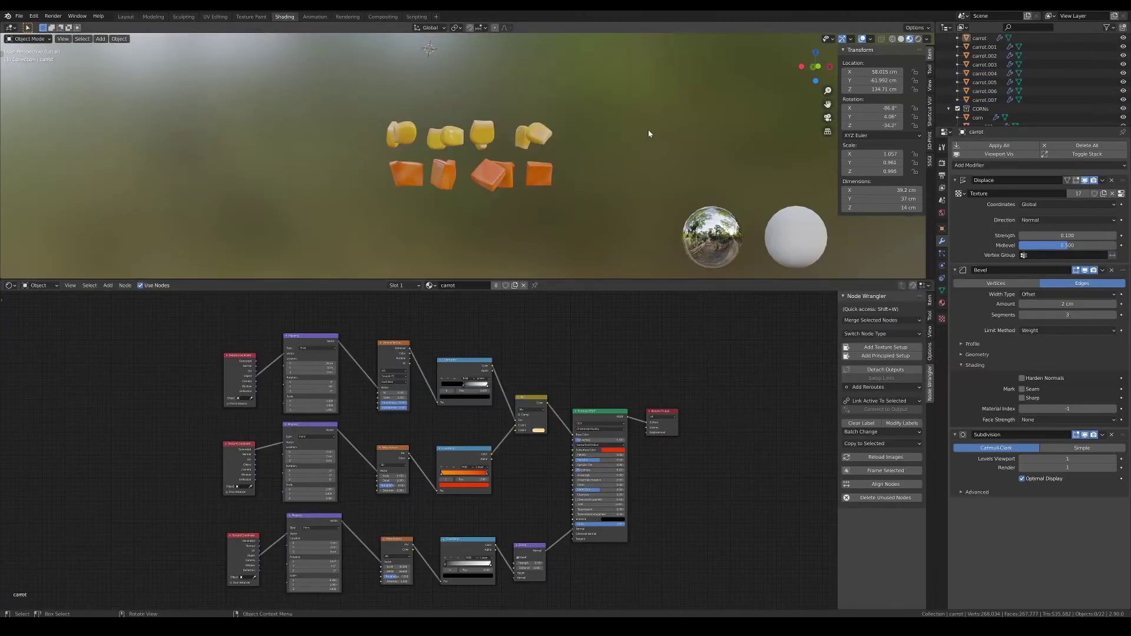
- Make a corn piece the active object and view the toppings from a level front angle
{"action": "middle_click_drag", "start_coordinate": [648, 133], "coordinate": [680, 150]}
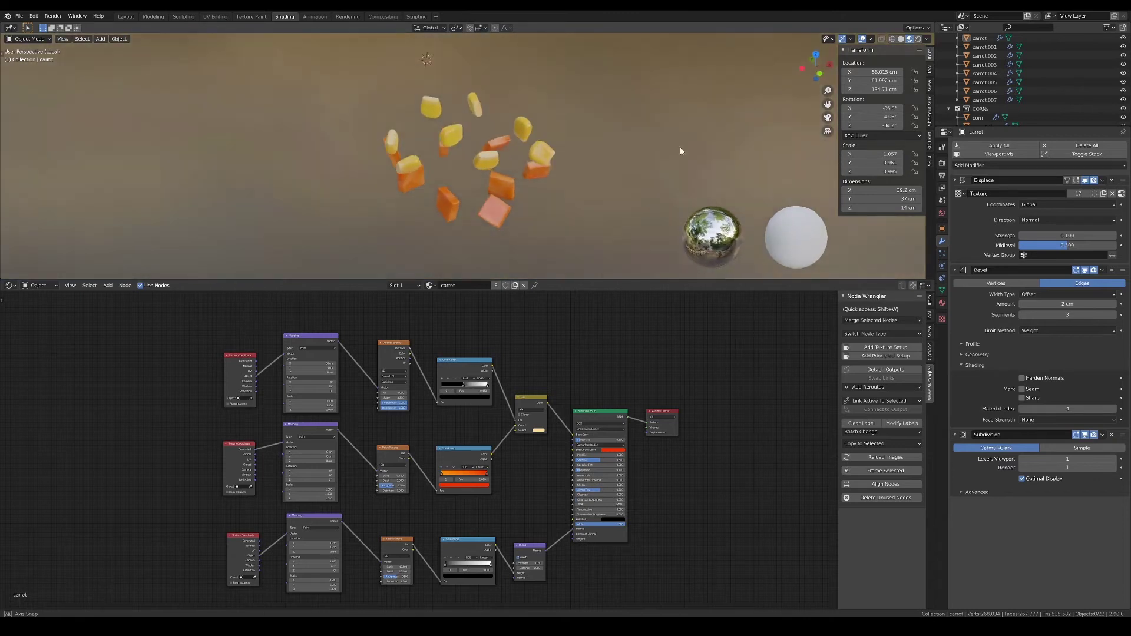
{"action": "left_click", "coordinate": [528, 150]}
{"action": "mouse_move", "coordinate": [543, 232]}
{"action": "middle_mouse_down"}
{"action": "mouse_move", "coordinate": [607, 200]}
{"action": "mouse_move", "coordinate": [570, 250]}
{"action": "mouse_move", "coordinate": [547, 220]}
{"action": "middle_mouse_up"}
{"action": "scroll", "coordinate": [576, 211], "scroll_direction": "up", "scroll_amount": 5}
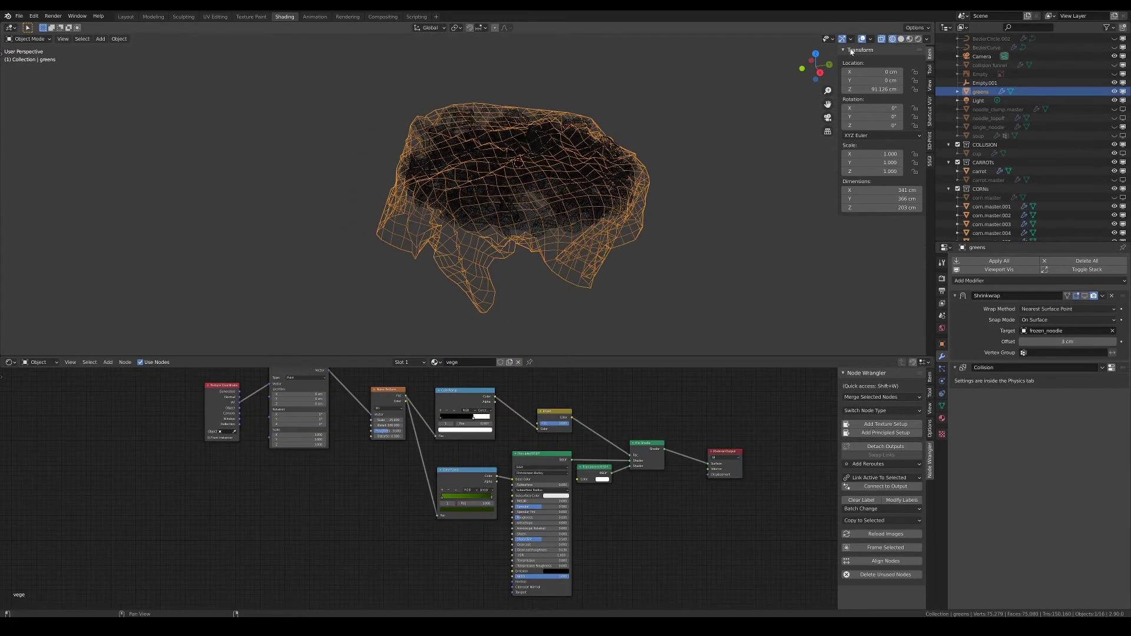
- Preview the greens' ColorRamp mask, slide its white stop, then restore the Mix Shader output
{"action": "left_click", "coordinate": [901, 40]}
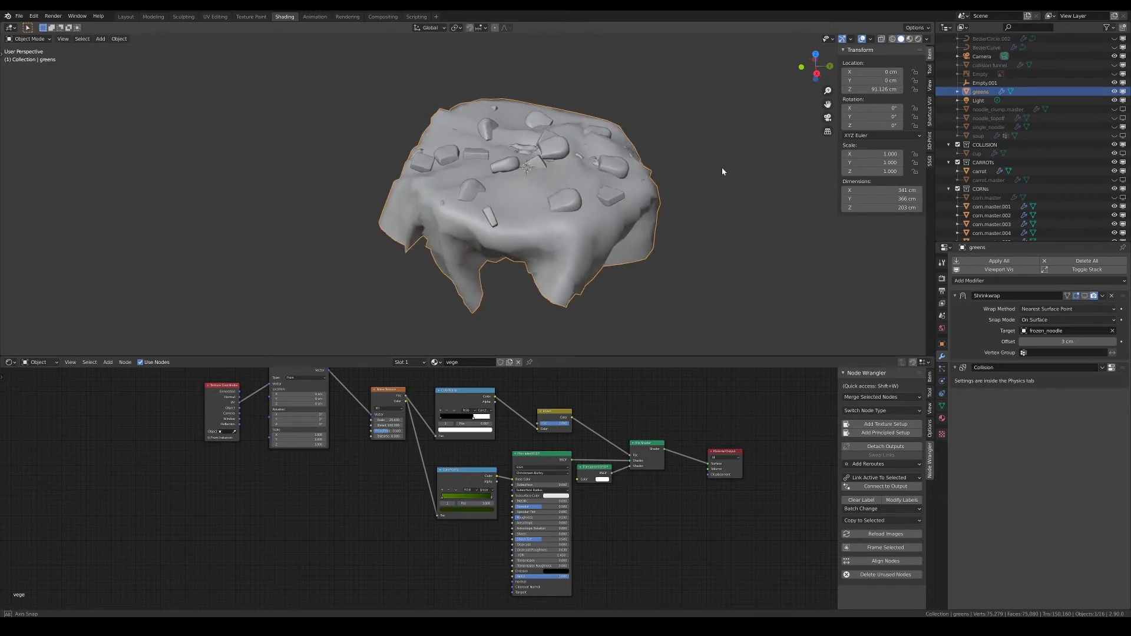
{"action": "left_click", "coordinate": [910, 39]}
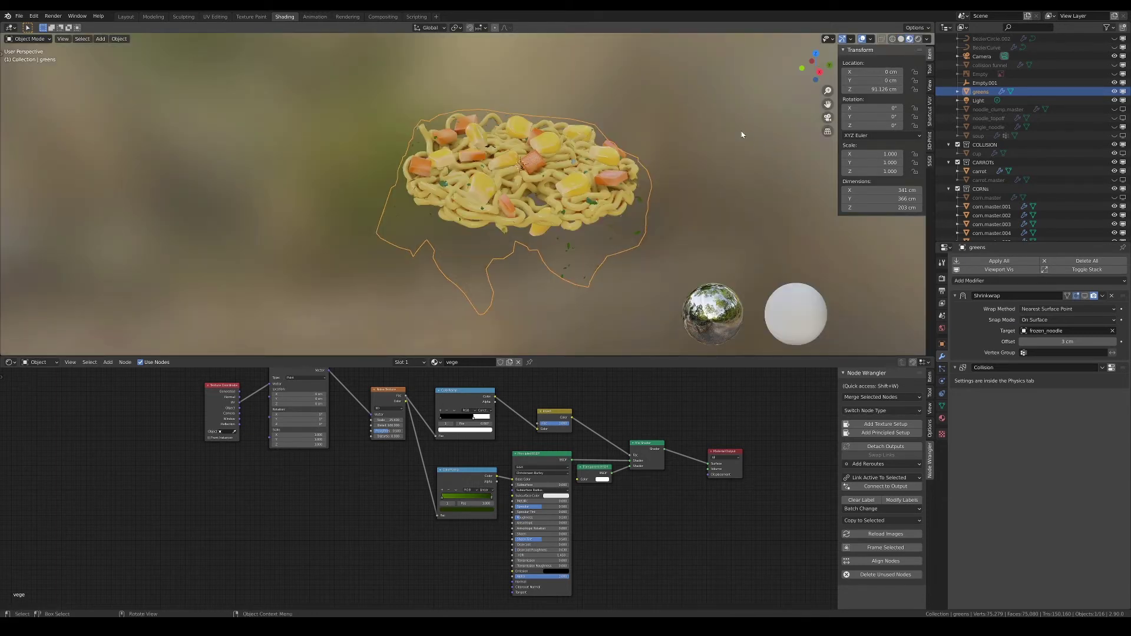
{"action": "left_click", "coordinate": [482, 430], "text": "ctrl+shift"}
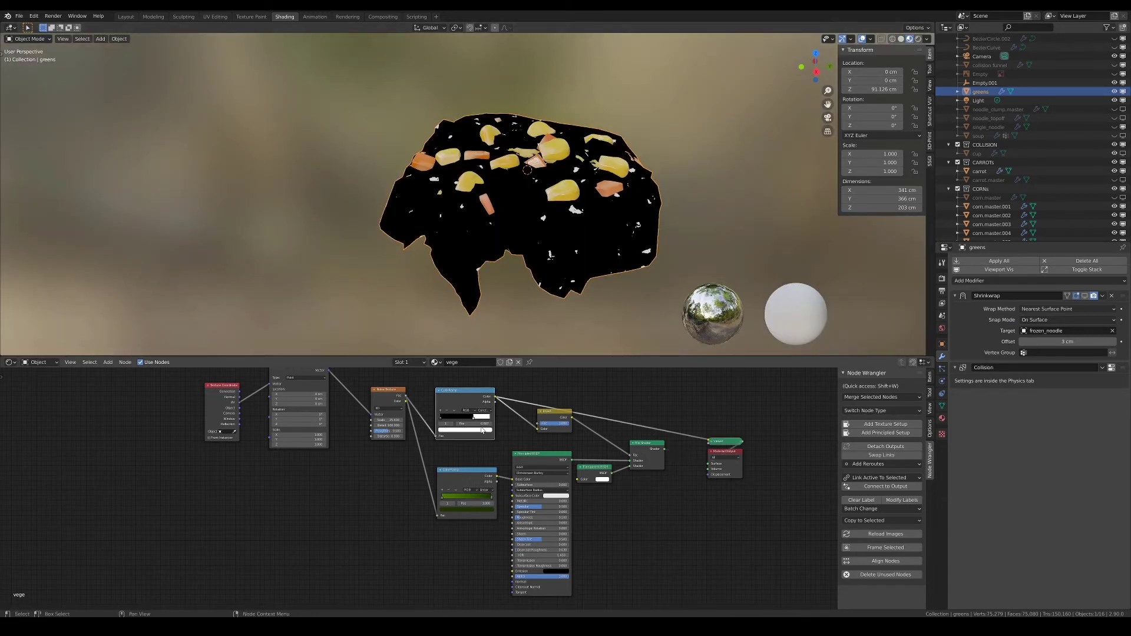
{"action": "left_click_drag", "start_coordinate": [475, 420], "coordinate": [471, 420]}
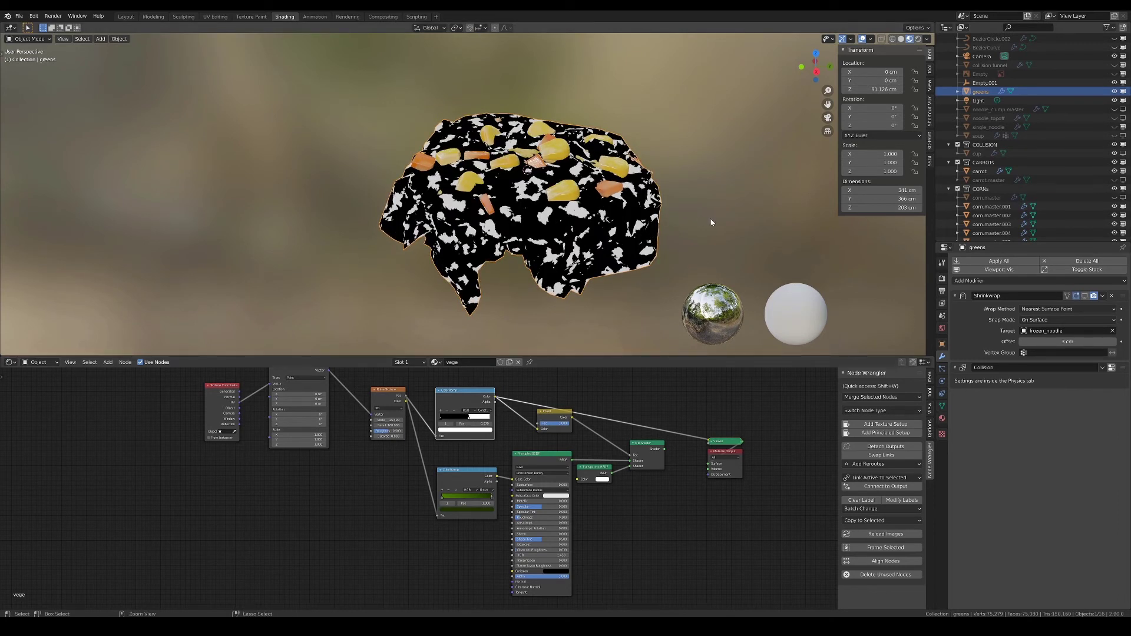
{"action": "left_click", "coordinate": [647, 450], "text": "ctrl+shift"}
- Show the greens' Shrinkwrap onto the noodles in the viewport with Solid shading
{"action": "left_click", "coordinate": [1085, 296]}
{"action": "left_click", "coordinate": [900, 39]}
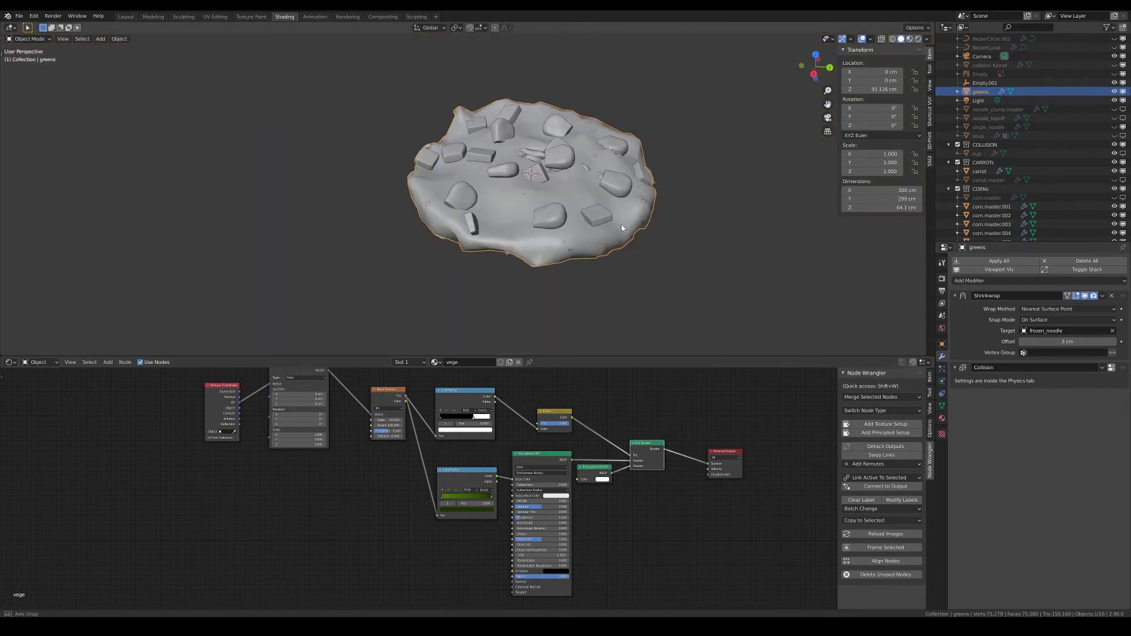
{"action": "middle_click_drag", "start_coordinate": [625, 220], "coordinate": [624, 247]}
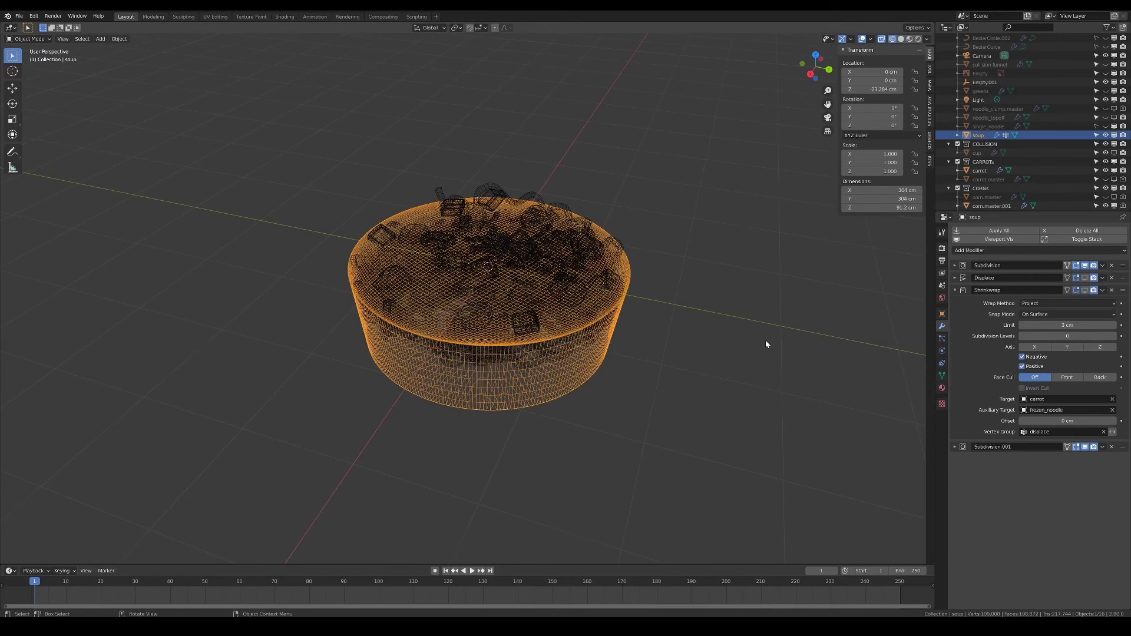
{"action": "mouse_move", "coordinate": [765, 344]}
{"action": "middle_mouse_down"}
{"action": "mouse_move", "coordinate": [765, 373]}
{"action": "mouse_move", "coordinate": [767, 353]}
{"action": "mouse_move", "coordinate": [797, 374]}
{"action": "mouse_move", "coordinate": [821, 355]}
{"action": "mouse_move", "coordinate": [799, 358]}
{"action": "middle_mouse_up"}
- View the soup with its noodle and vegetable topping in Solid shading from above, then deselect it
{"action": "left_click", "coordinate": [900, 39]}
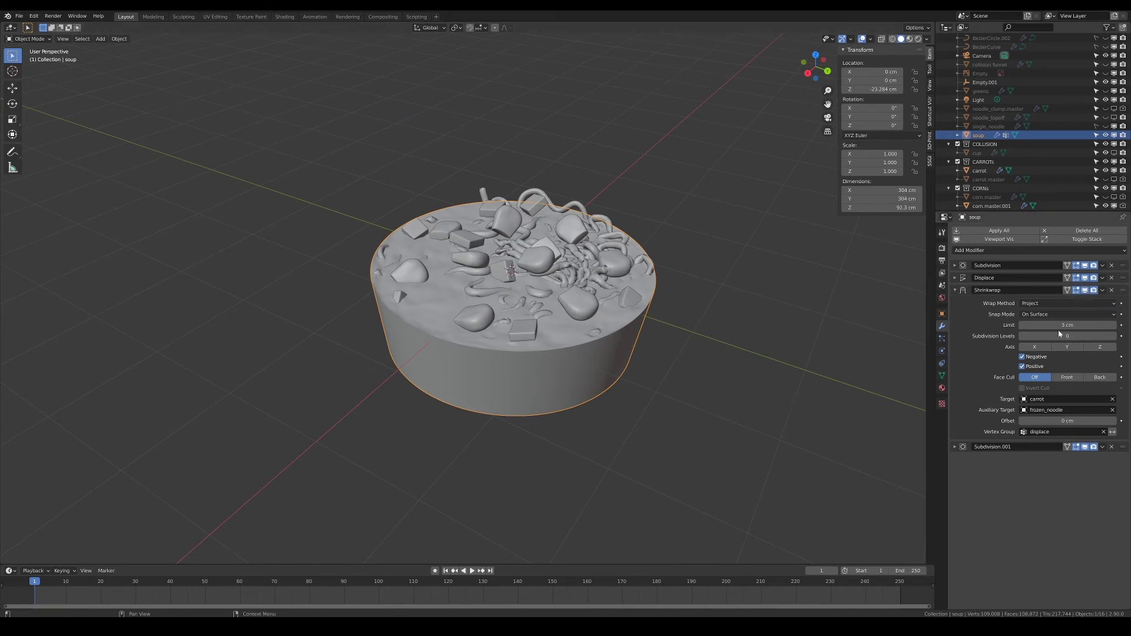
{"action": "middle_click_drag", "start_coordinate": [719, 334], "coordinate": [651, 408]}
{"action": "scroll", "coordinate": [711, 338], "scroll_direction": "up", "scroll_amount": 2}
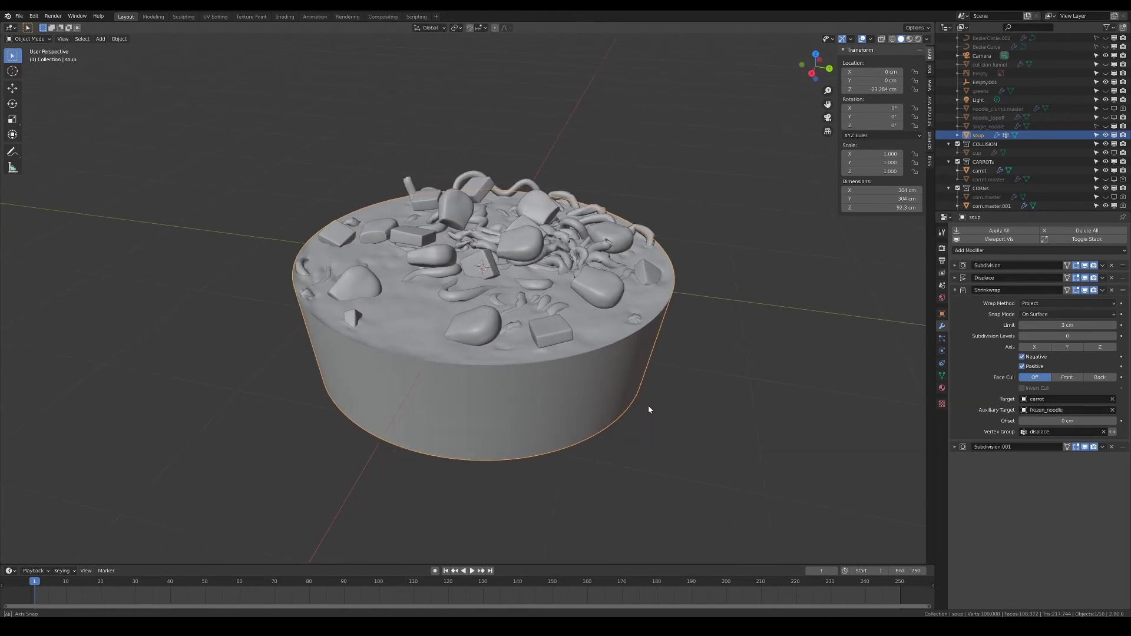
{"action": "left_click", "coordinate": [726, 417]}
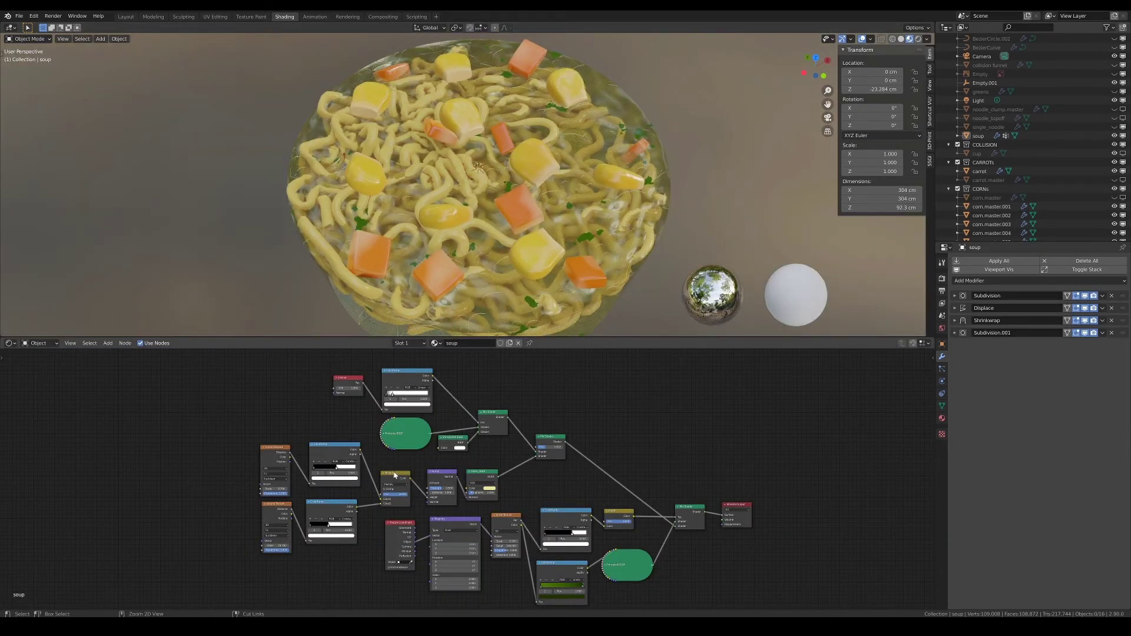
- Preview the Mix node's spotted mask, restore the soup's Mix Shader output, and play the cloth simulation
{"action": "left_click", "coordinate": [392, 474], "text": "ctrl+shift"}
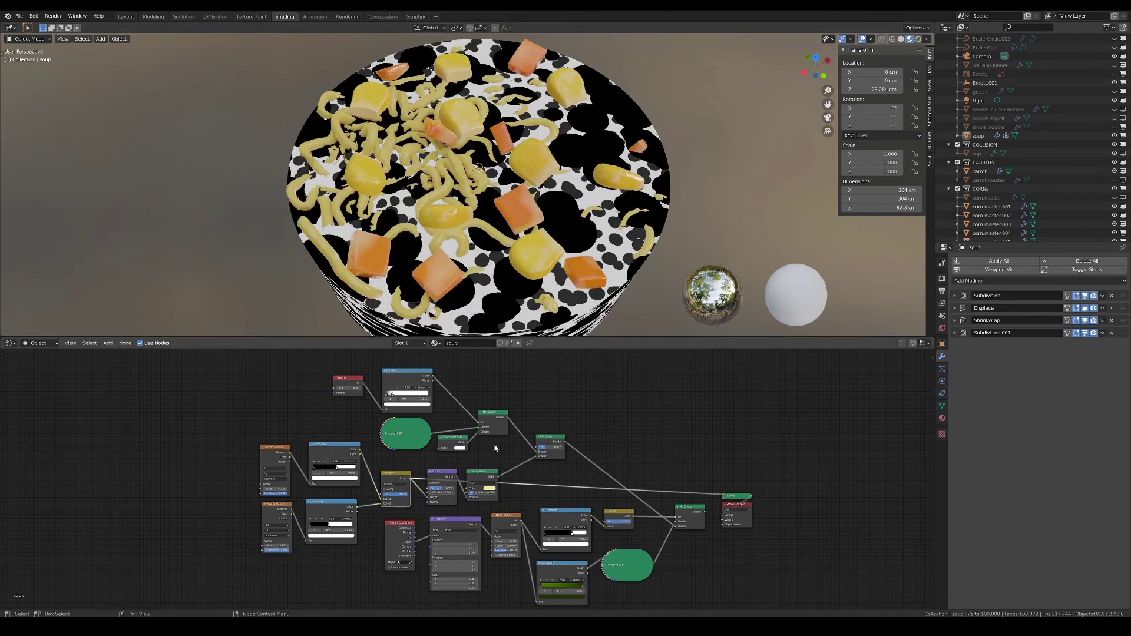
{"action": "left_click", "coordinate": [700, 511], "text": "ctrl+shift"}
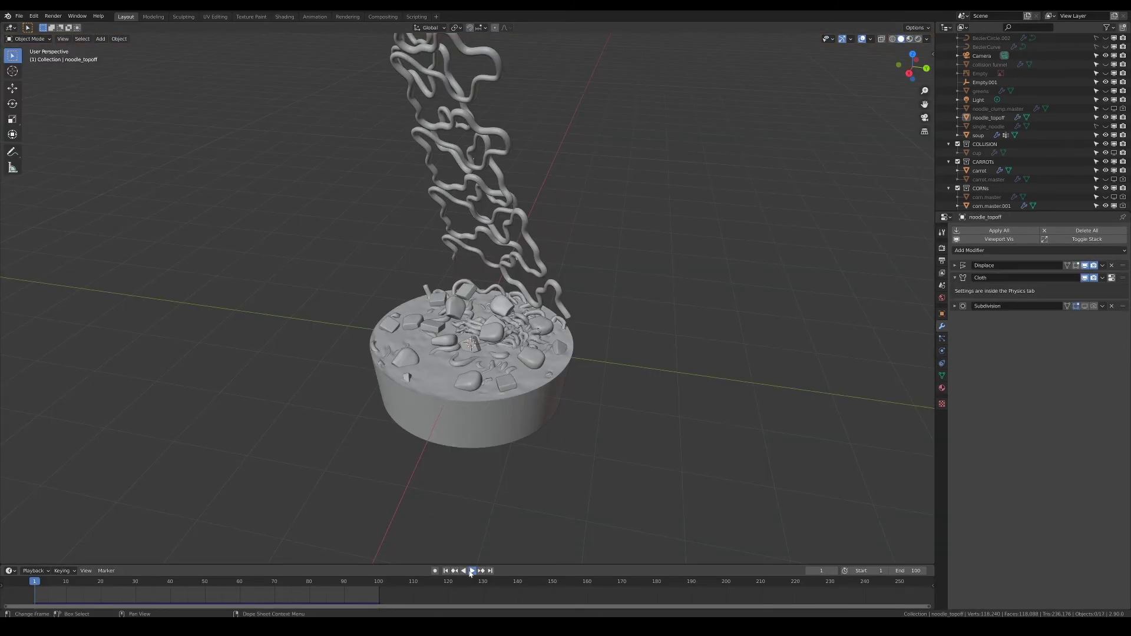
{"action": "left_click", "coordinate": [471, 571]}
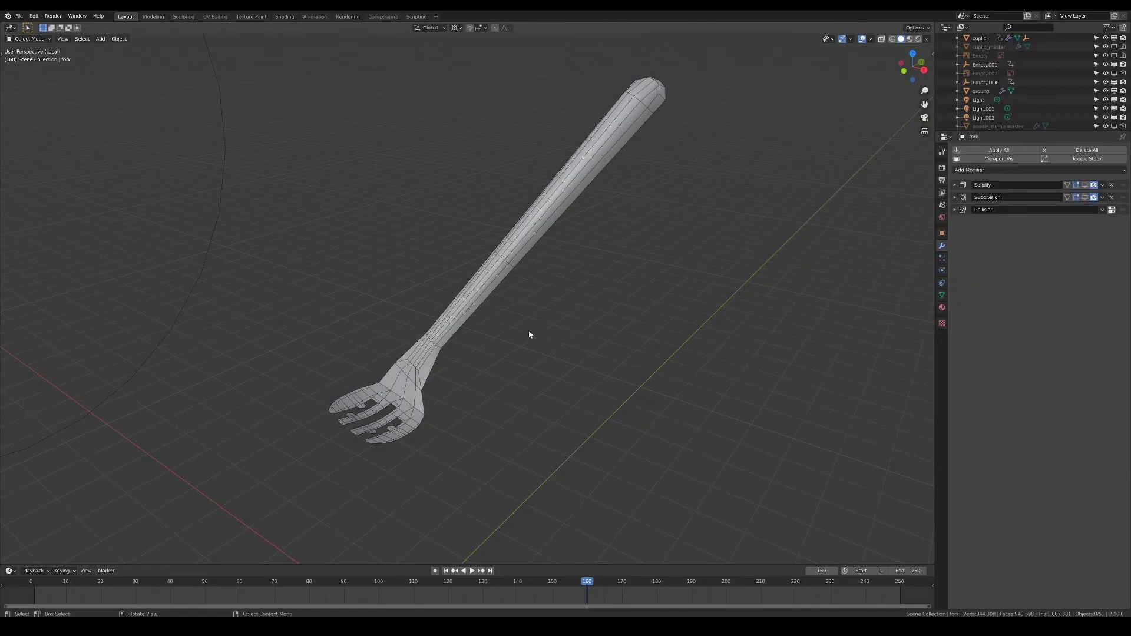
- Show the fork's Subdivision modifier in the viewport so the fork renders smooth
{"action": "mouse_move", "coordinate": [528, 331]}
{"action": "middle_mouse_down"}
{"action": "mouse_move", "coordinate": [557, 328]}
{"action": "mouse_move", "coordinate": [534, 328]}
{"action": "middle_mouse_up"}
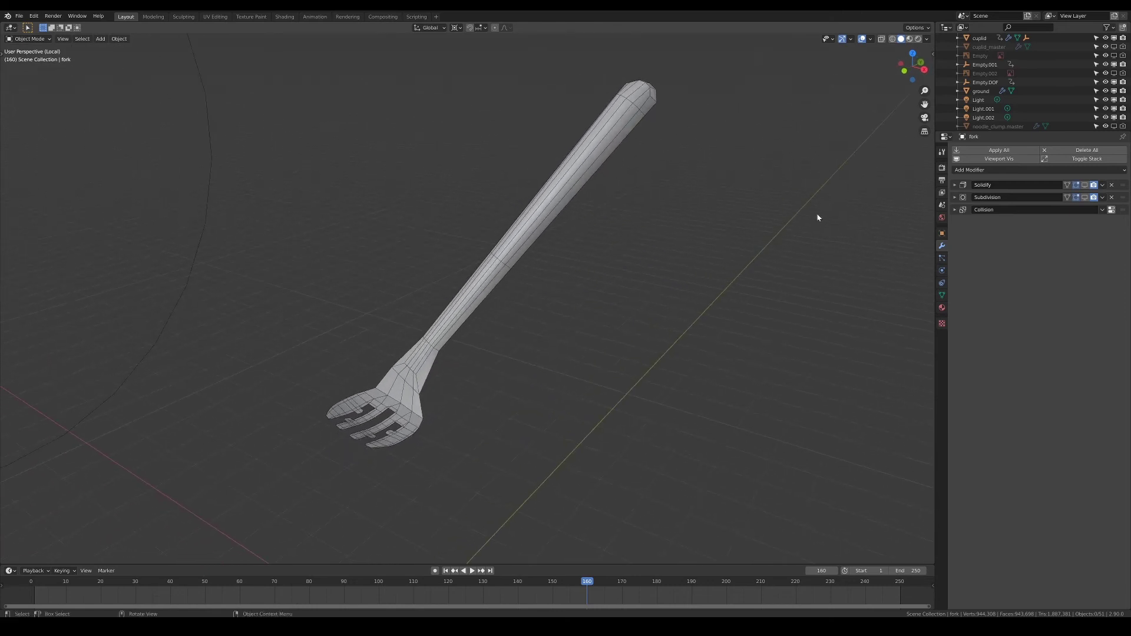
{"action": "left_click", "coordinate": [1084, 197]}
{"action": "middle_click_drag", "start_coordinate": [736, 336], "coordinate": [701, 354]}
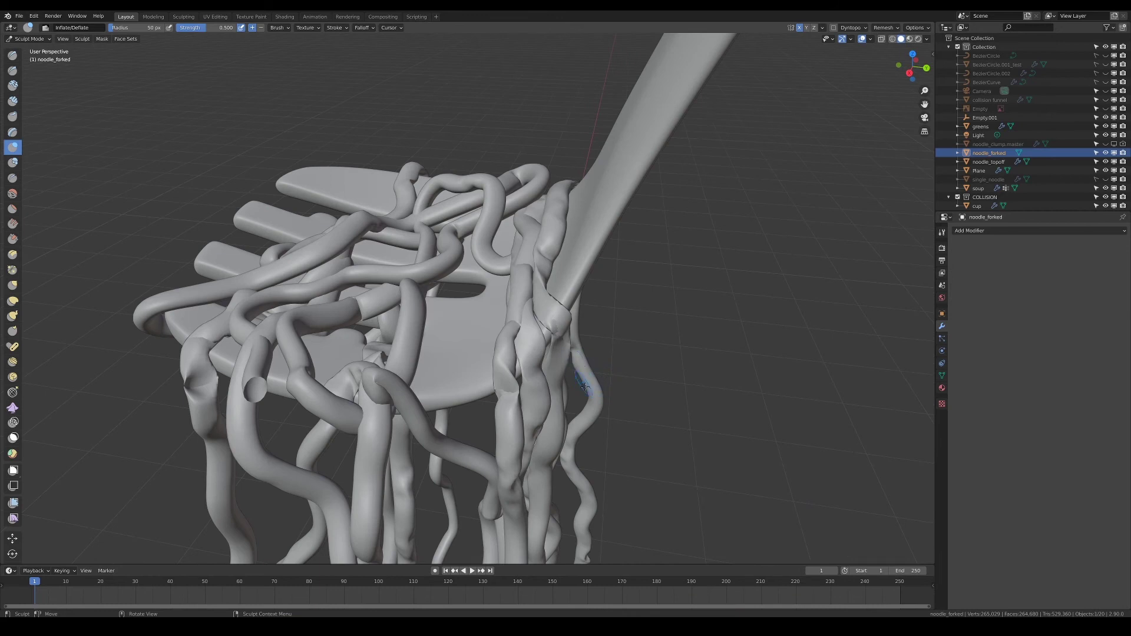
- Orbit closely around the noodle_forked strands wrapped on the fork tines
{"action": "middle_click_drag", "start_coordinate": [585, 386], "coordinate": [580, 381]}
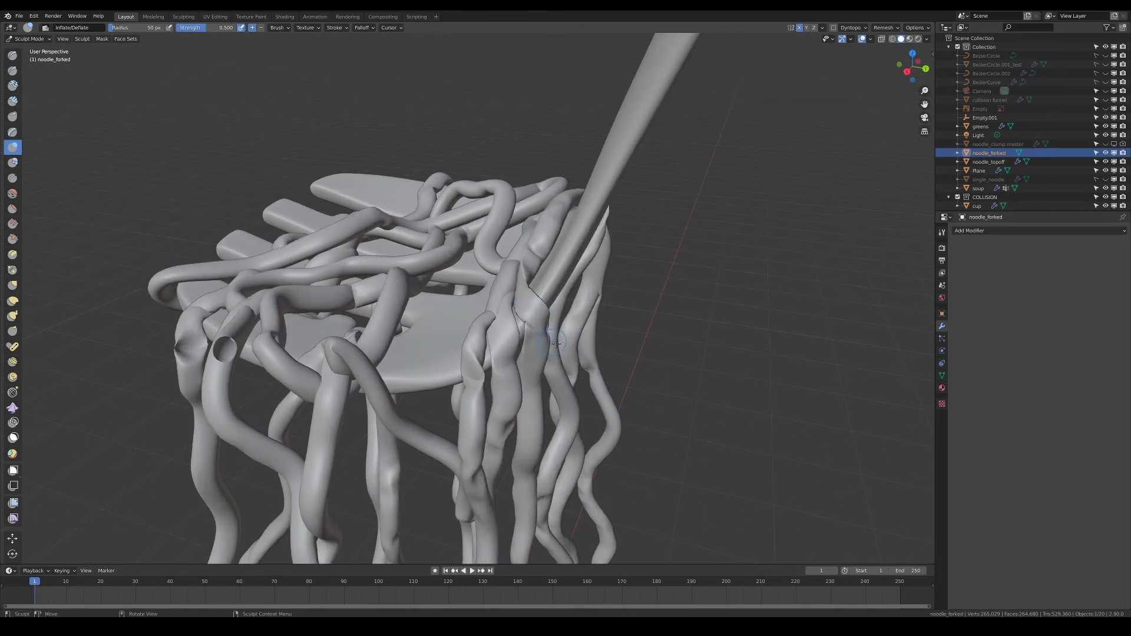
{"action": "middle_click_drag", "start_coordinate": [560, 346], "coordinate": [482, 309]}
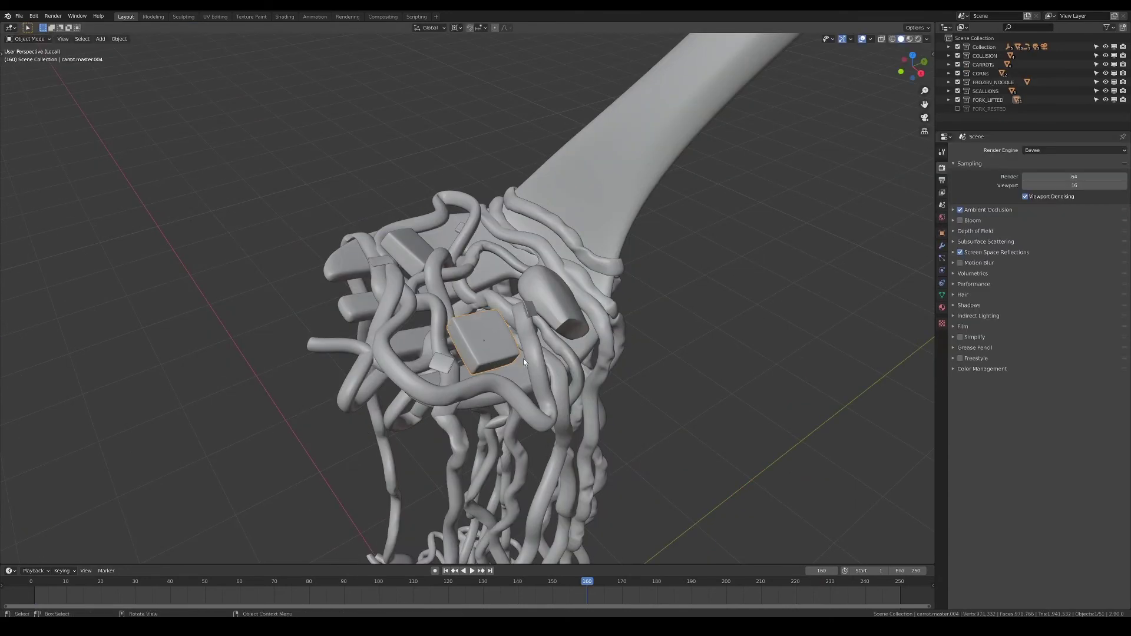
{"action": "middle_click_drag", "start_coordinate": [523, 358], "coordinate": [499, 328]}
- Move carrot.master.004 vertically along the Z axis
{"action": "key", "text": "g"}
{"action": "key", "text": "z"}
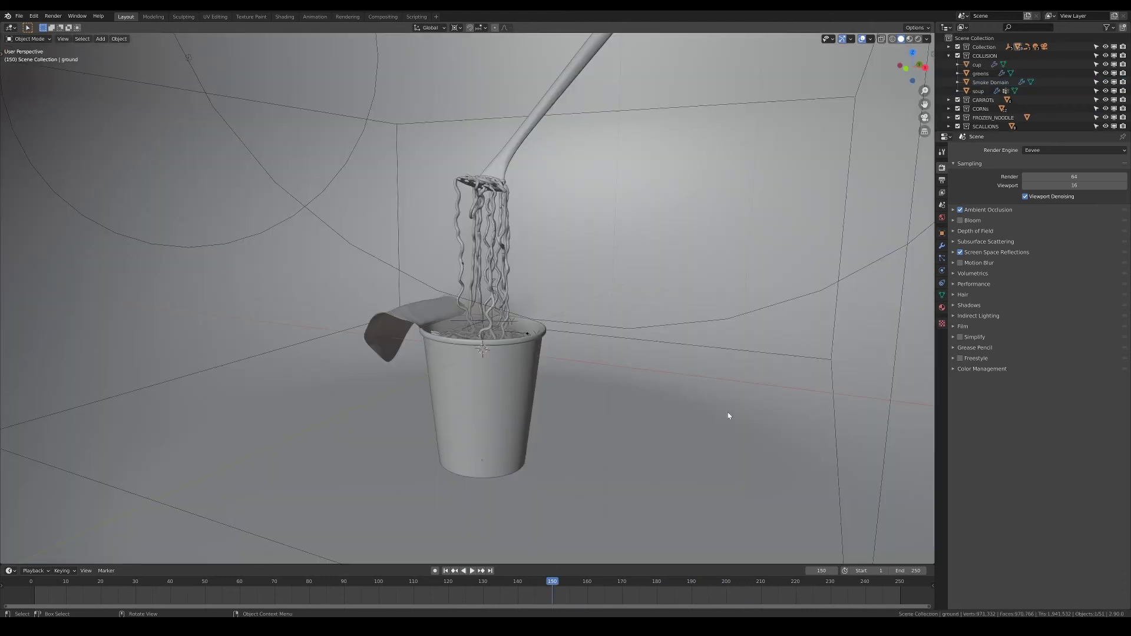
- Deselect everything and switch to Material Preview, framing the cup against the red backdrop
{"action": "middle_click_drag", "start_coordinate": [727, 412], "coordinate": [687, 380]}
{"action": "scroll", "coordinate": [694, 376], "scroll_direction": "up", "scroll_amount": 8}
{"action": "scroll", "coordinate": [710, 327], "scroll_direction": "up", "scroll_amount": 3}
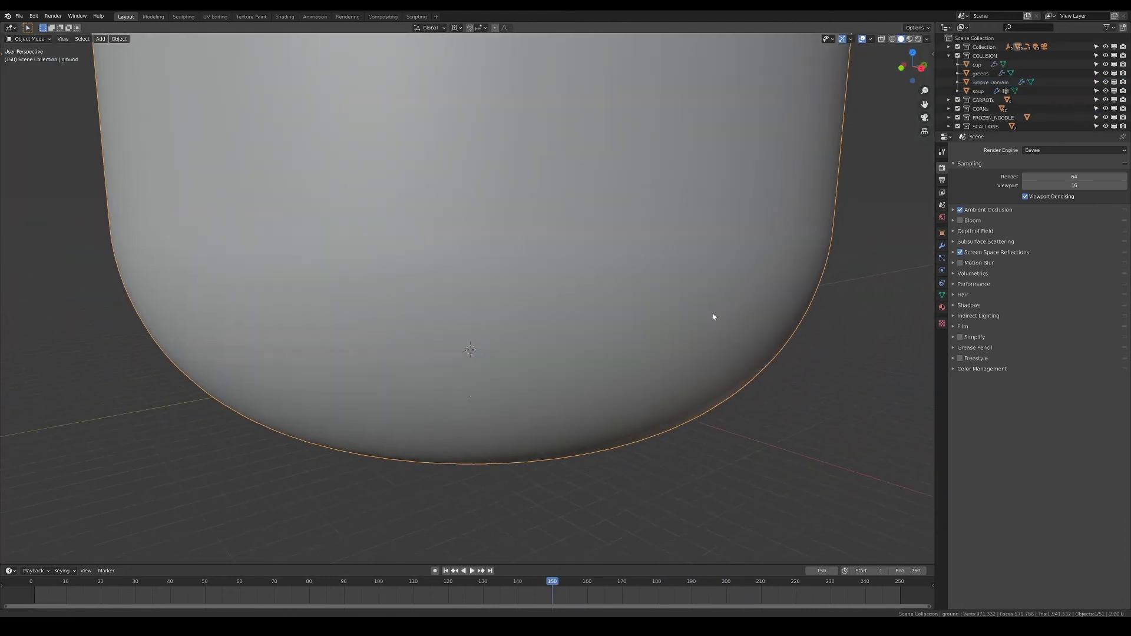
{"action": "key", "text": "alt+a"}
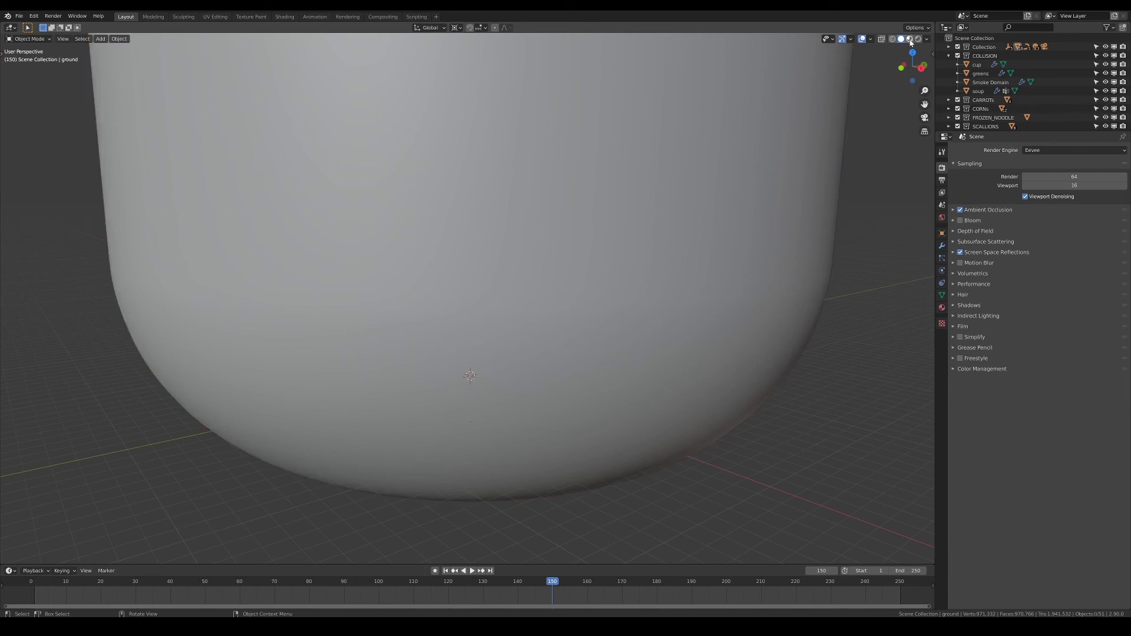
{"action": "left_click", "coordinate": [909, 39]}
{"action": "middle_click_drag", "start_coordinate": [667, 255], "coordinate": [426, 205]}
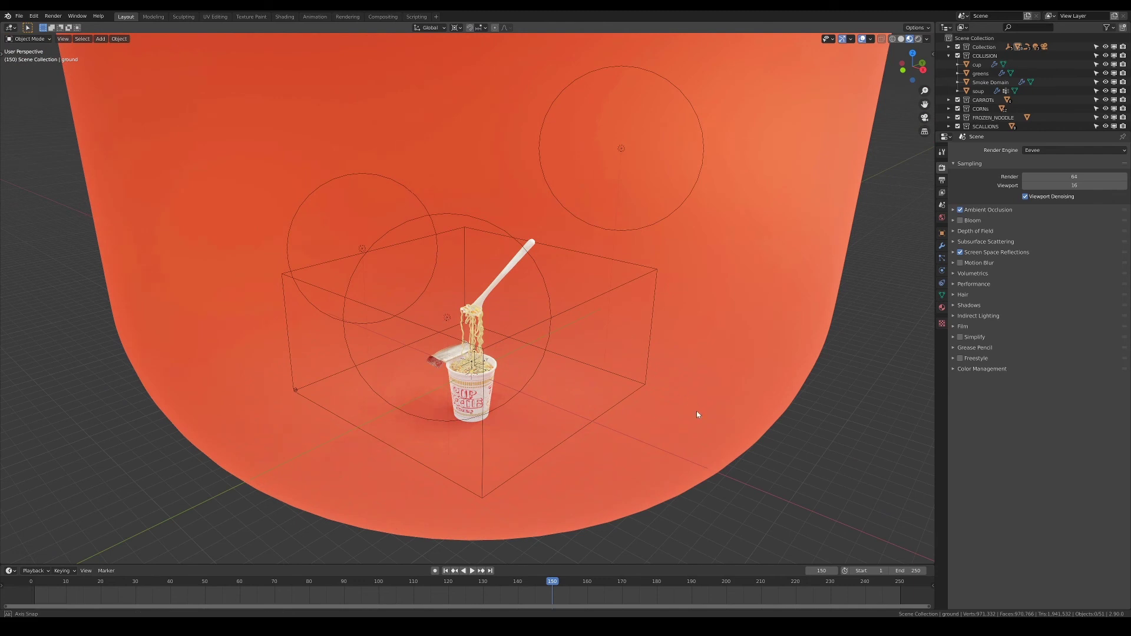
{"action": "middle_click_drag", "start_coordinate": [695, 414], "coordinate": [671, 404]}
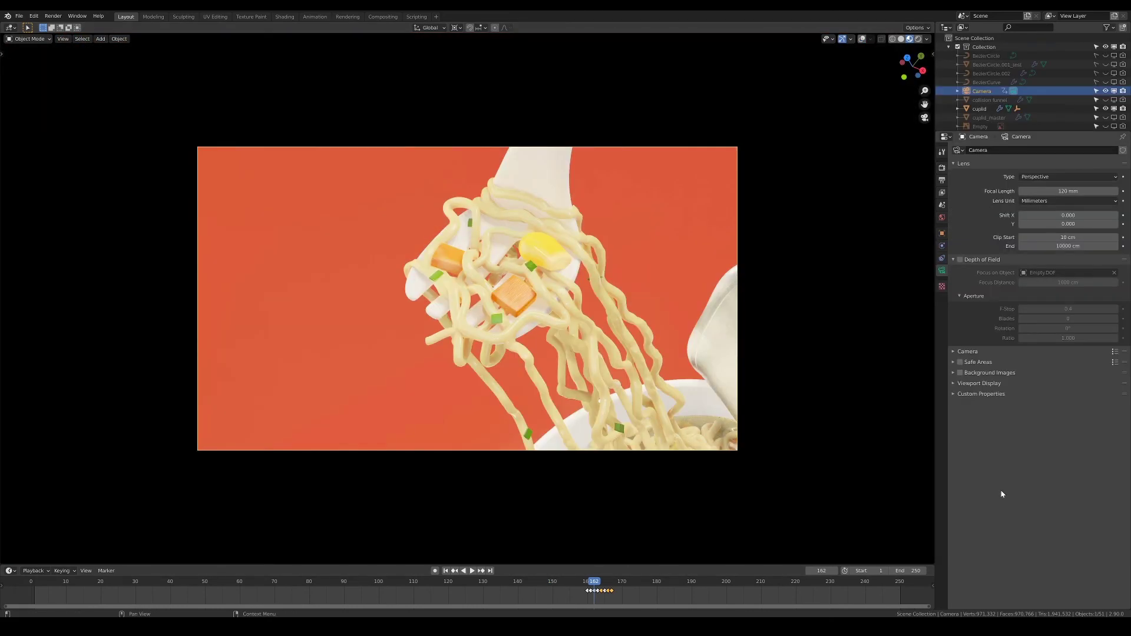
- Enable the camera's Depth of Field, focused on Empty.DOF, to blur the background
{"action": "left_click", "coordinate": [960, 260]}
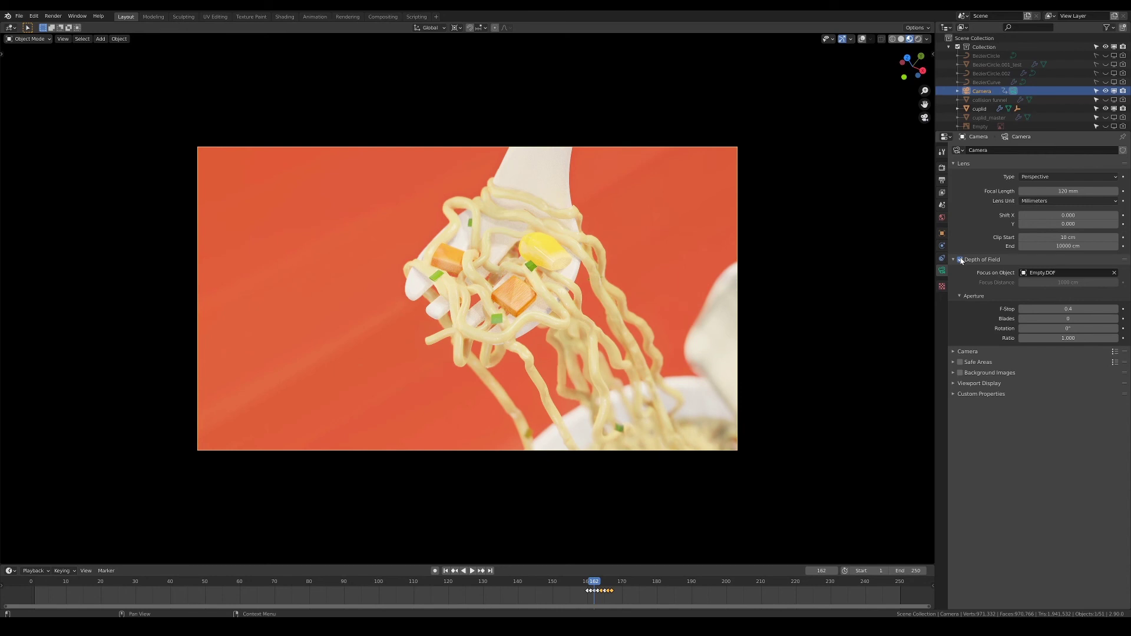